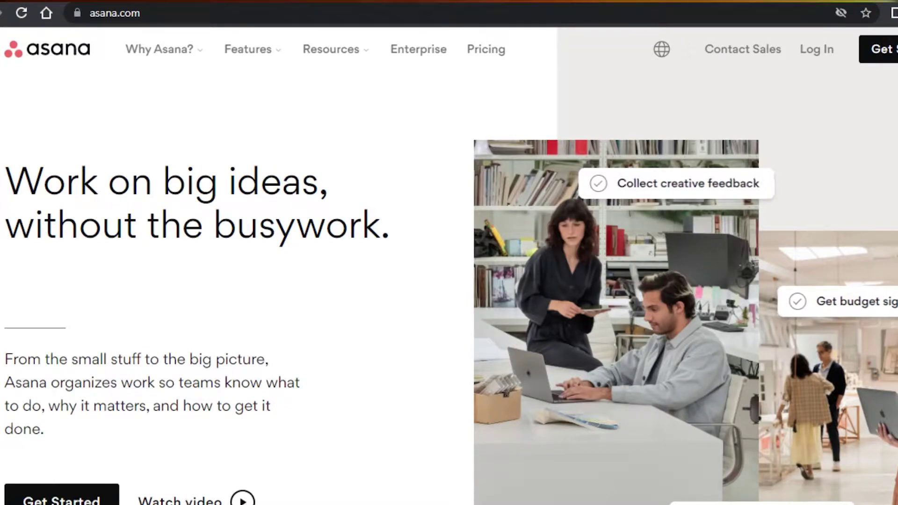
- Look through the feature sections of the Asana home page
scroll(826, 164, "down", 5)
scroll(449, 288, "down", 15)
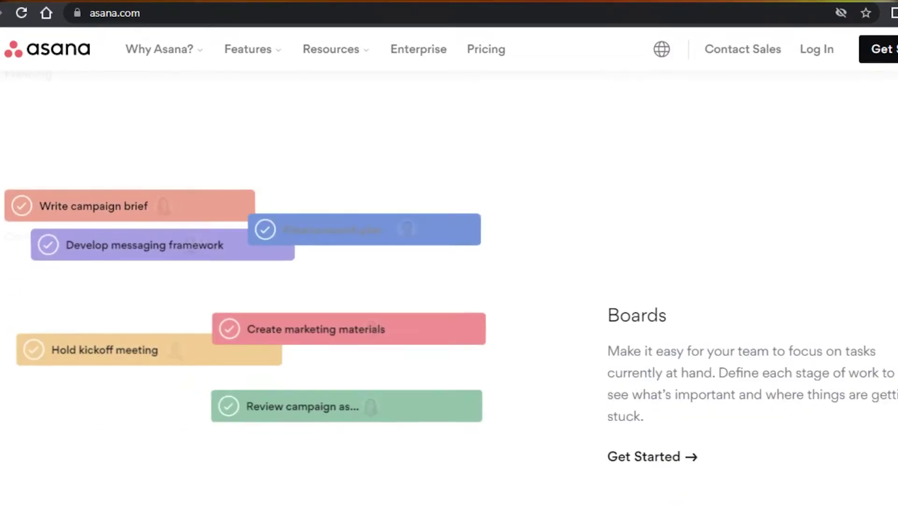
scroll(449, 288, "down", 15)
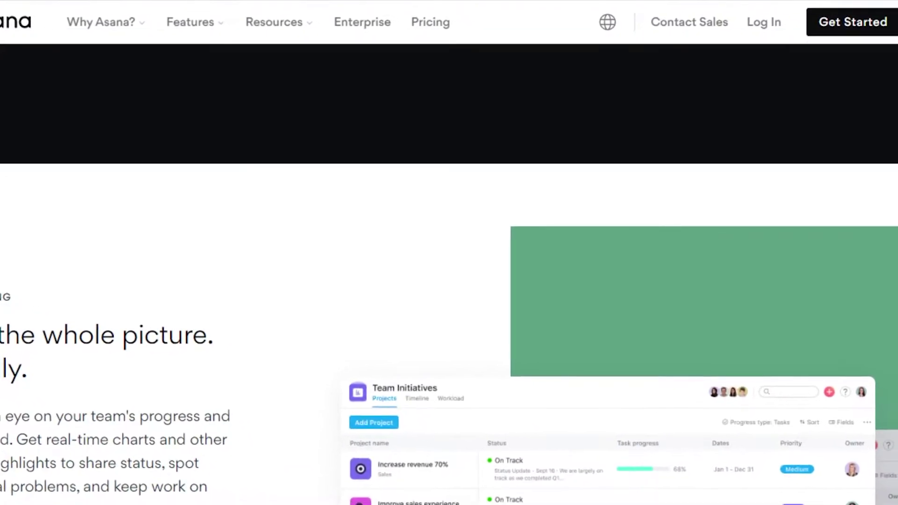
scroll(449, 288, "up", 20)
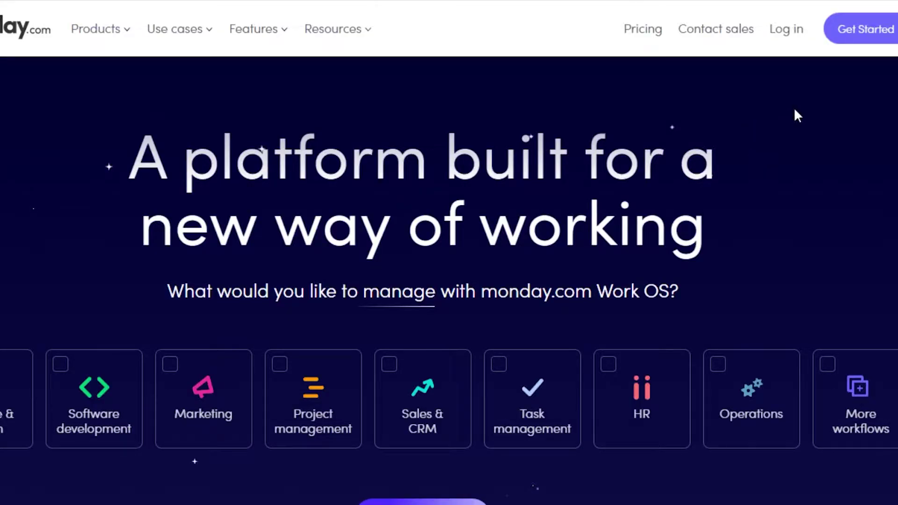
- Get started on monday.com and open the Main workspace from the account's home page
left_click(882, 31)
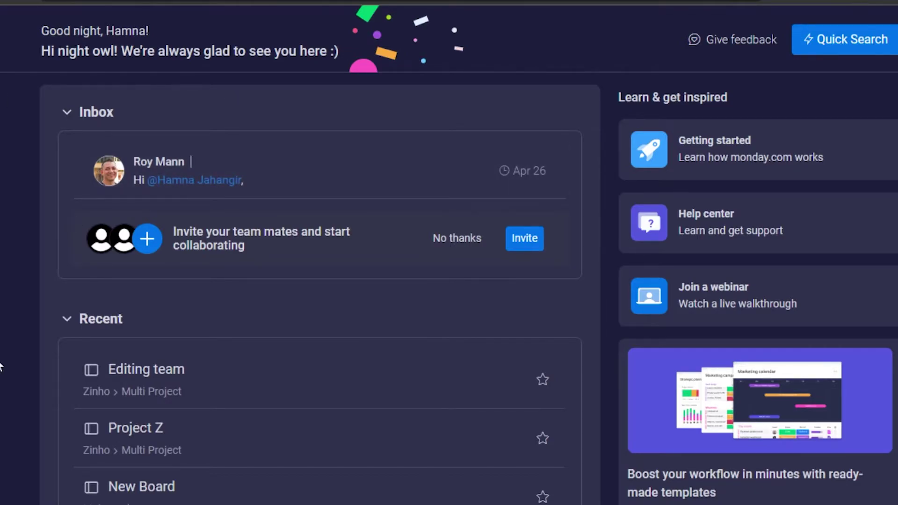
scroll(285, 276, "down", 9)
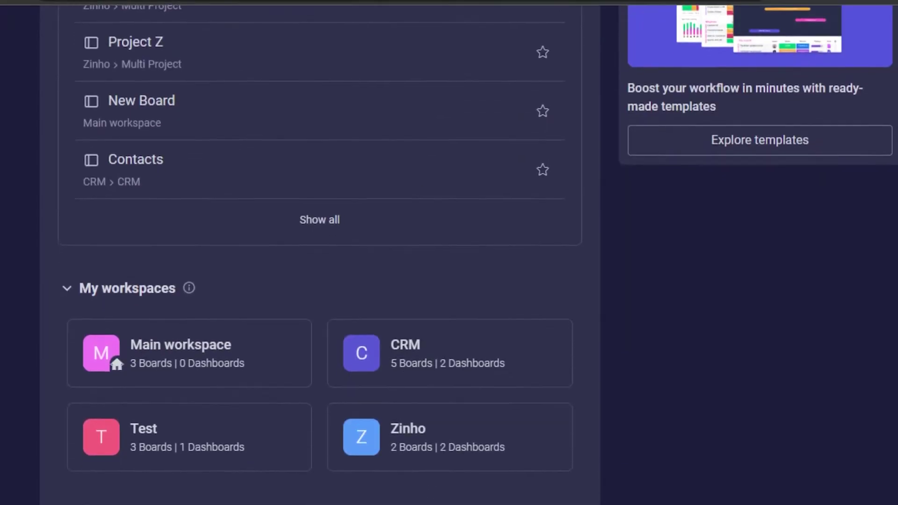
left_click(237, 308)
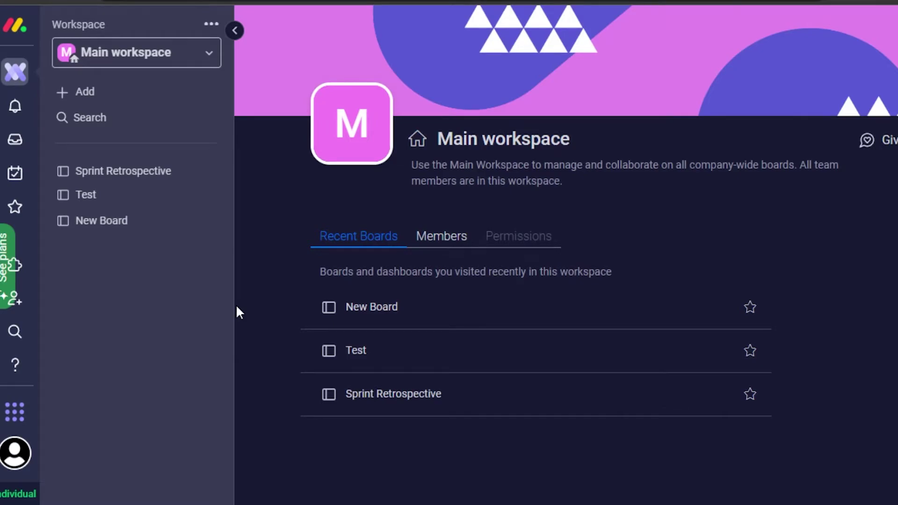
- Create an additional workspace with the default name New Workspace and open privacy
left_click(206, 62)
left_click(206, 60)
left_click(205, 58)
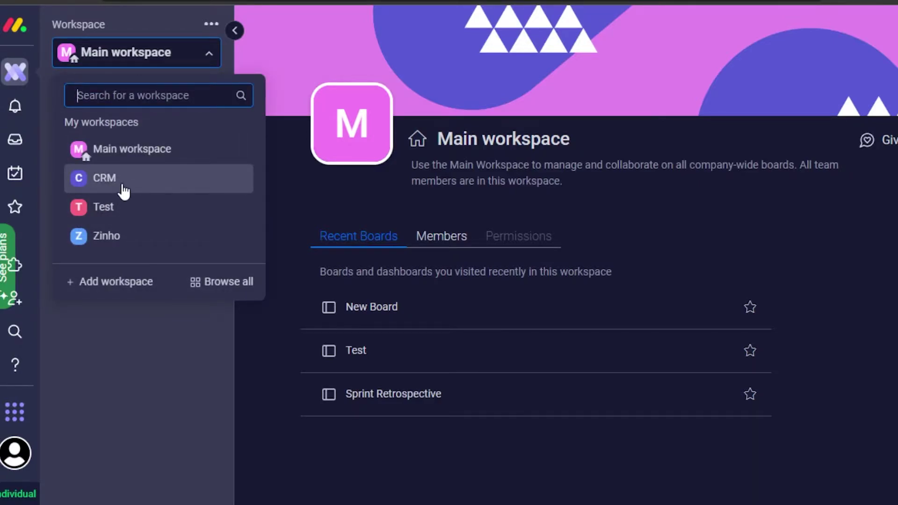
left_click(112, 282)
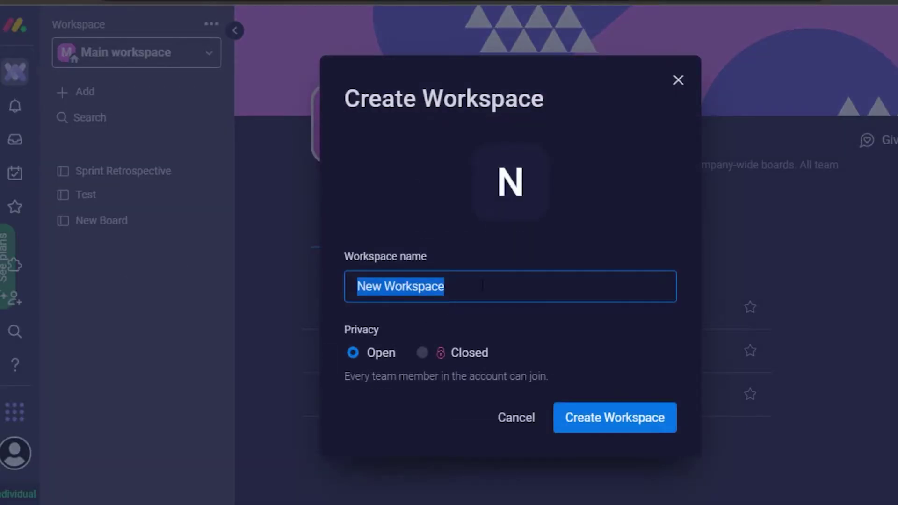
left_click(571, 414)
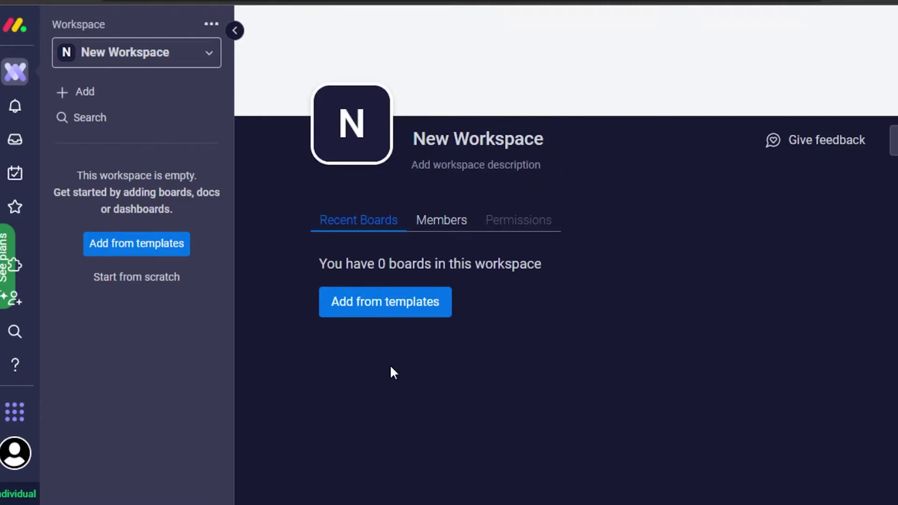
- Add the Agile Project Management template from the Project Management category to the empty workspace
left_click(376, 309)
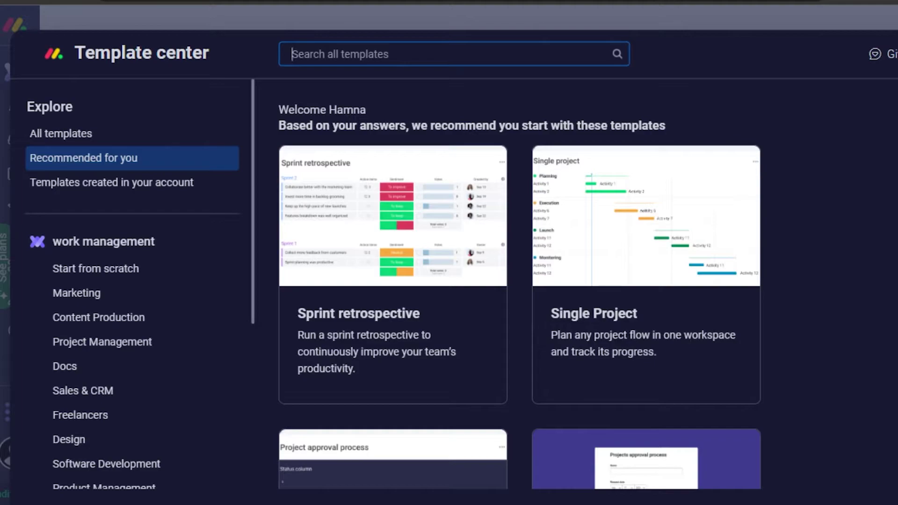
scroll(519, 285, "down", 4)
scroll(517, 200, "down", 10)
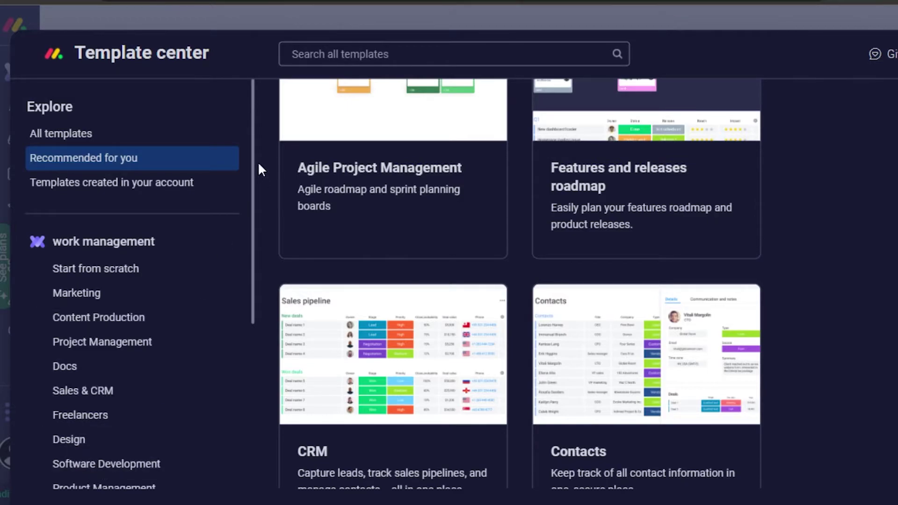
mouse_move(252, 155)
left_mouse_down()
mouse_move(257, 352)
mouse_move(255, 144)
left_mouse_up()
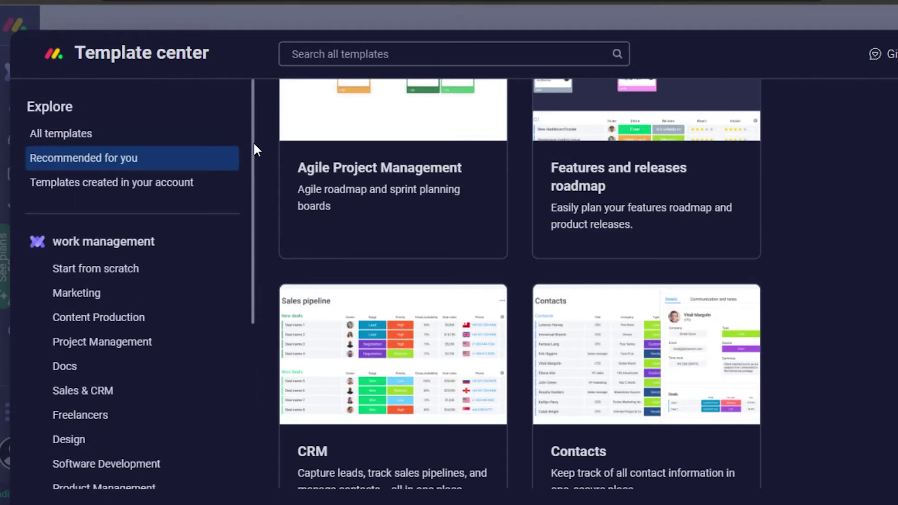
left_click(123, 344)
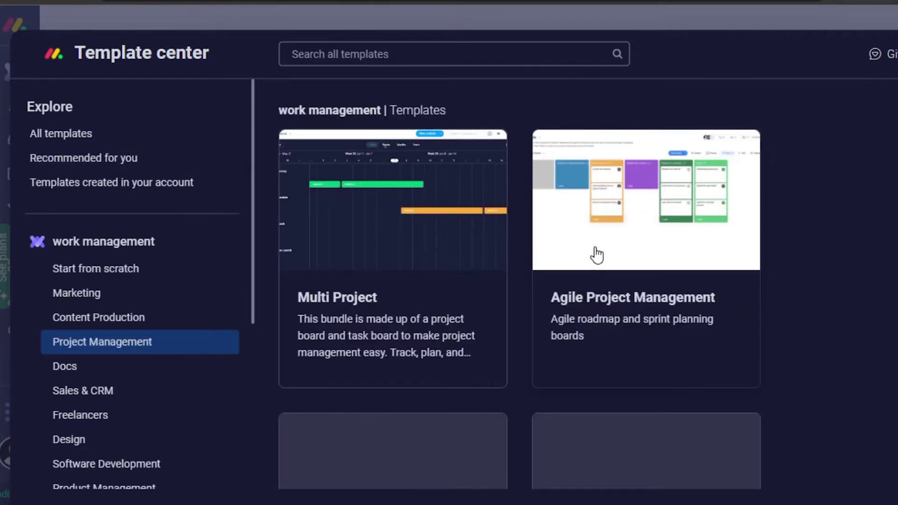
left_click(615, 224)
left_click(866, 145)
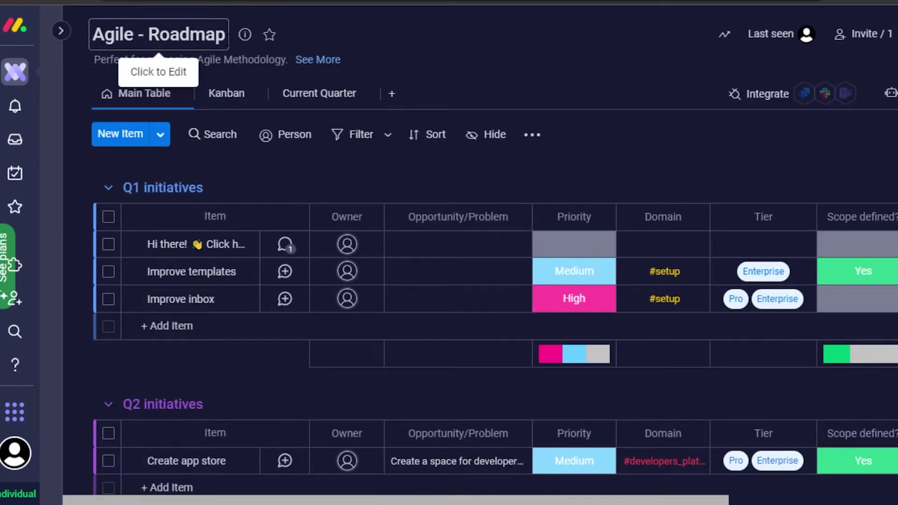
- Rename the Agile - Roadmap board as "zinho"
left_click(219, 38)
key("BackSpace")
key("BackSpace")
key("BackSpace")
key("BackSpace")
key("BackSpace")
key("BackSpace")
key("BackSpace")
key("BackSpace")
key("BackSpace")
key("BackSpace")
key("BackSpace")
key("BackSpace")
key("BackSpace")
key("BackSpace")
key("BackSpace")
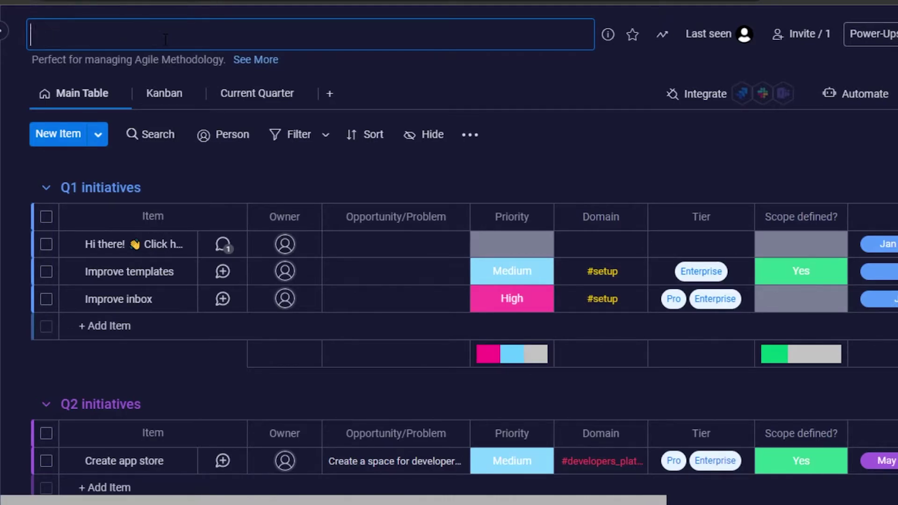
type("zinho")
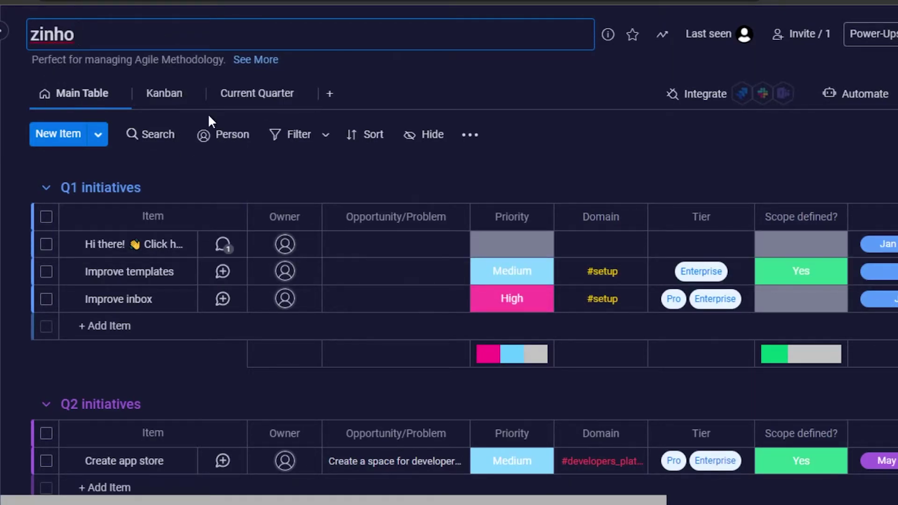
- Add another Kanban view to the board, keeping its default name, and open the template's original Kanban view
left_click(334, 96)
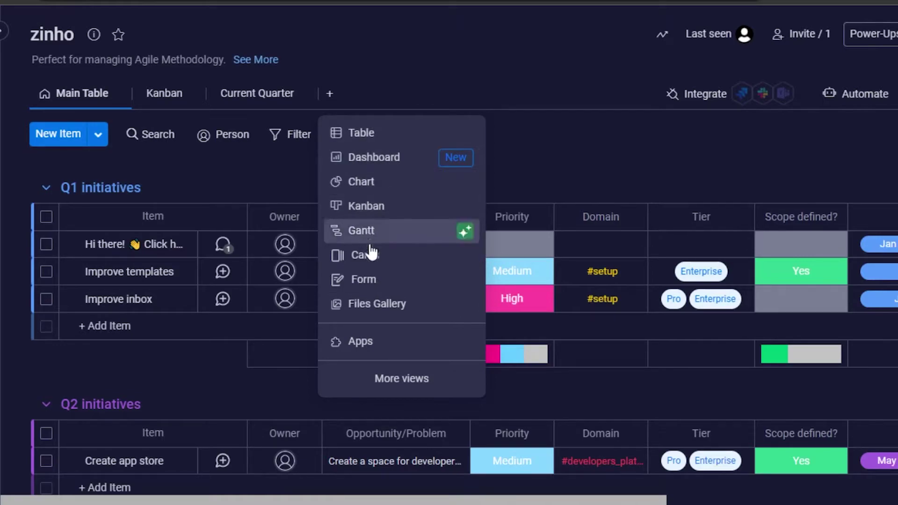
left_click(370, 206)
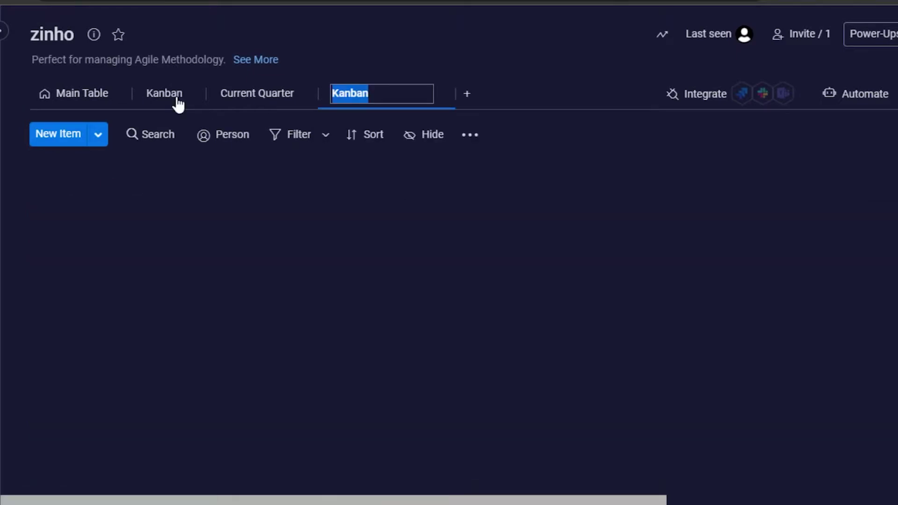
left_click(177, 100)
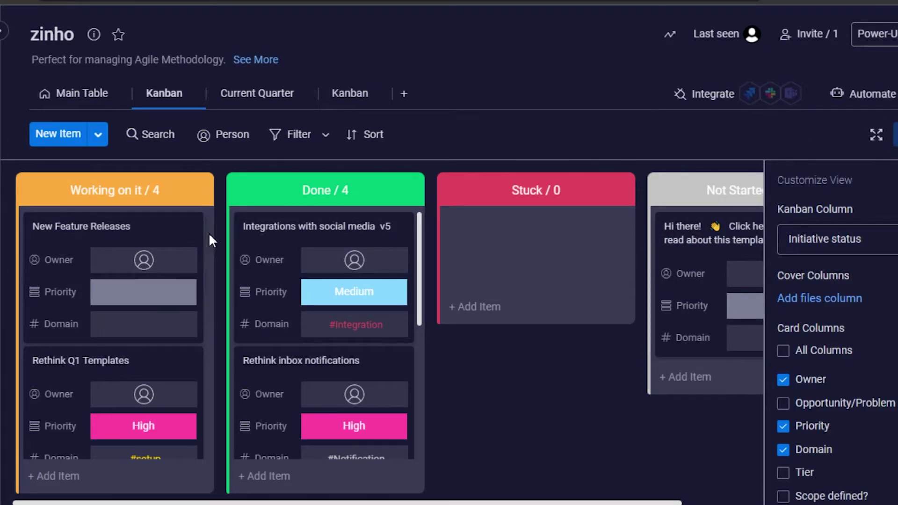
scroll(209, 235, "down", 5)
scroll(206, 374, "up", 5)
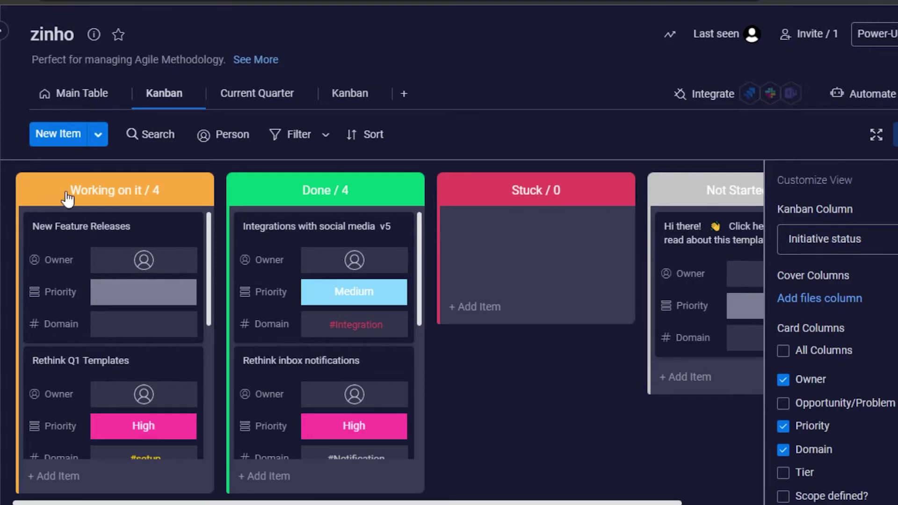
- Add an item named "task 1" to the Stuck column and dismiss the item-limit notice
left_click(482, 308)
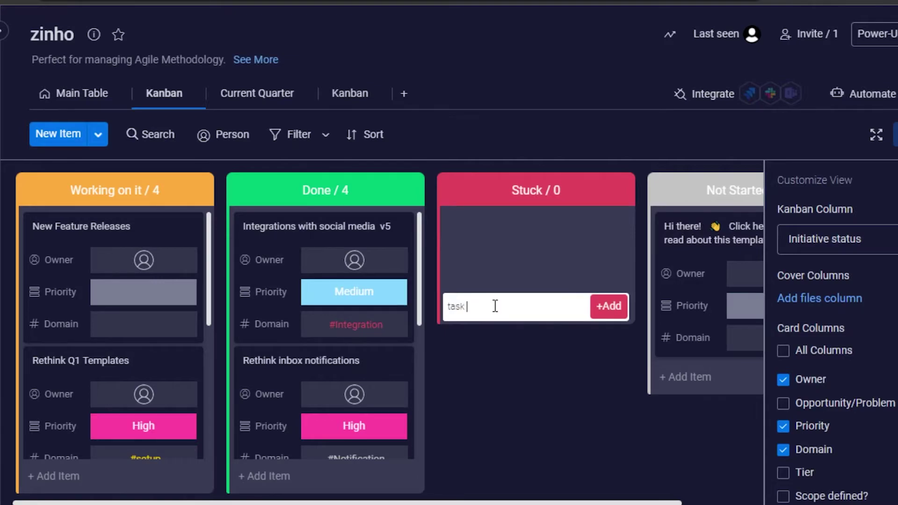
key("Return")
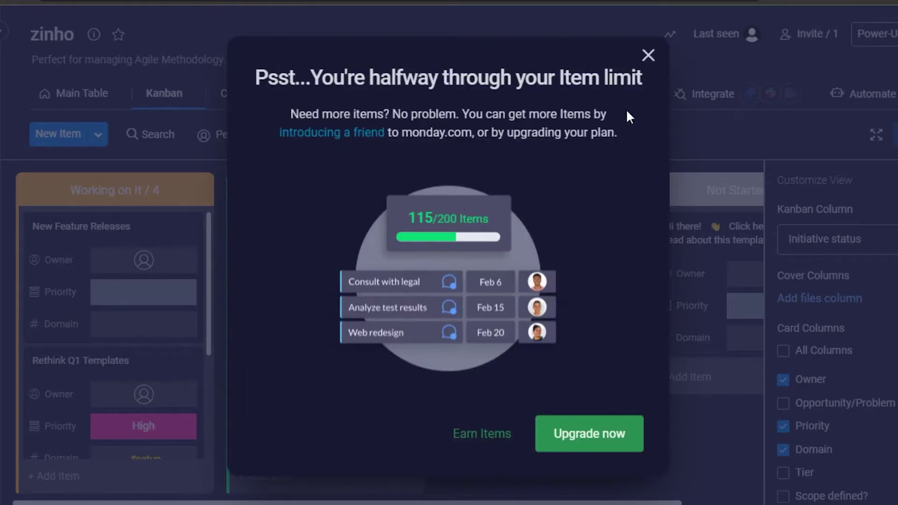
left_click(648, 51)
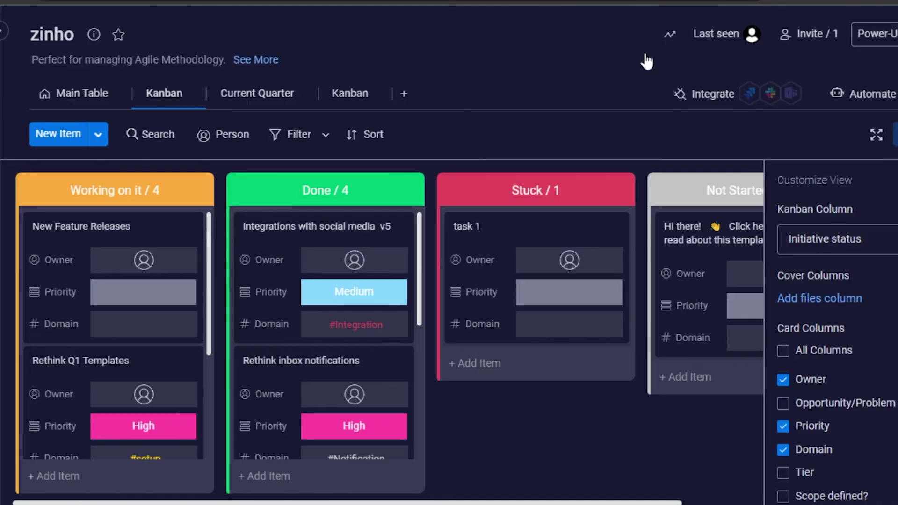
- Rename the New Feature Releases card in the Working on it column as "task 1" and move it to the Q1 initiatives group
left_click(442, 262)
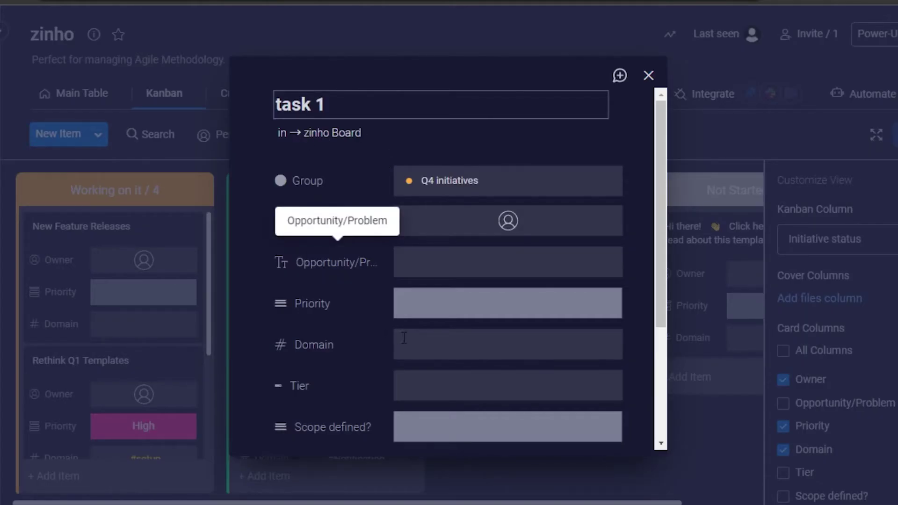
left_click(409, 185)
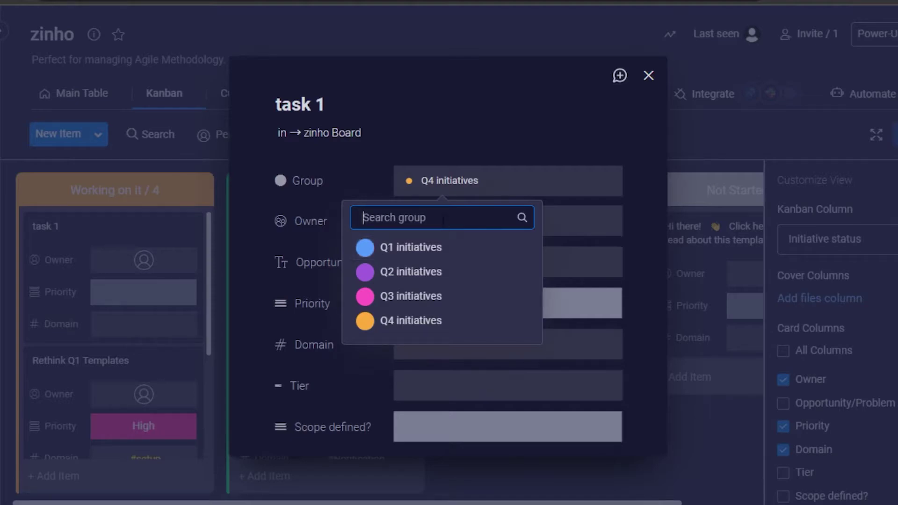
left_click(444, 253)
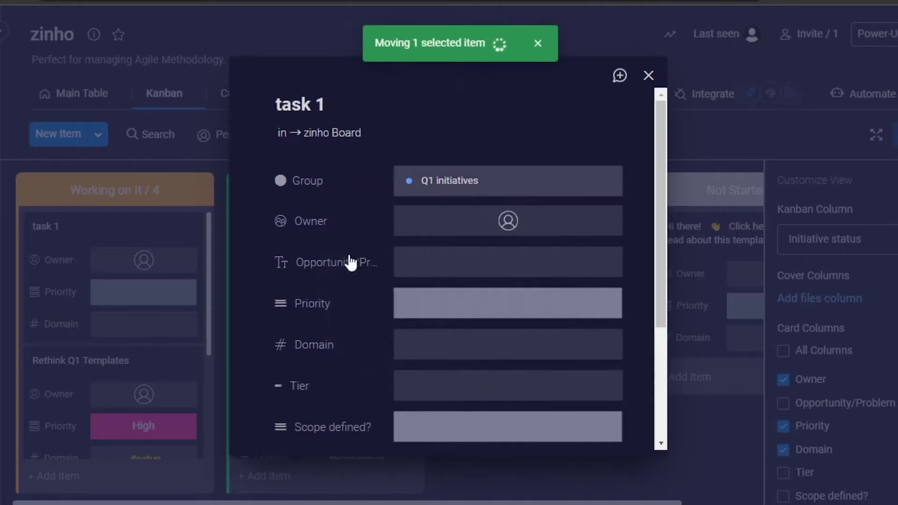
- Assign the suggested account member as the card's owner, set its priority to High, and close the card
left_click(444, 227)
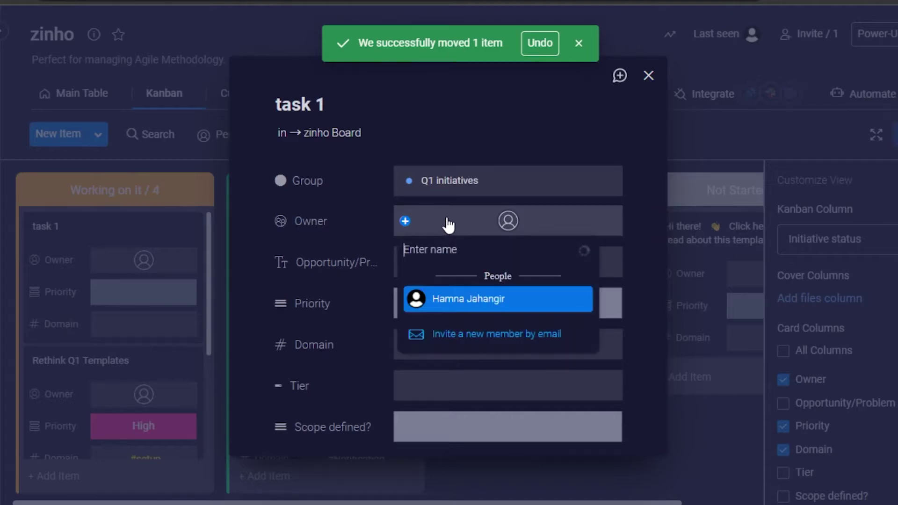
left_click(460, 312)
left_click(478, 194)
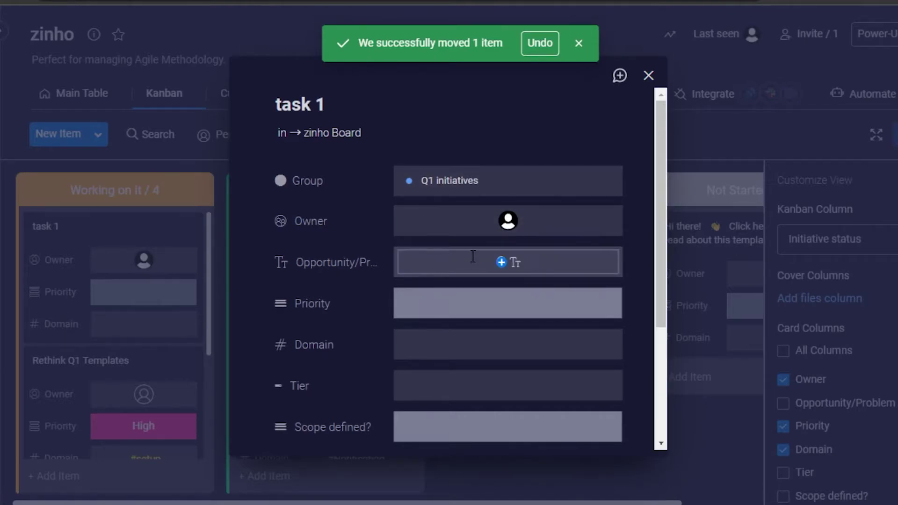
left_click(431, 305)
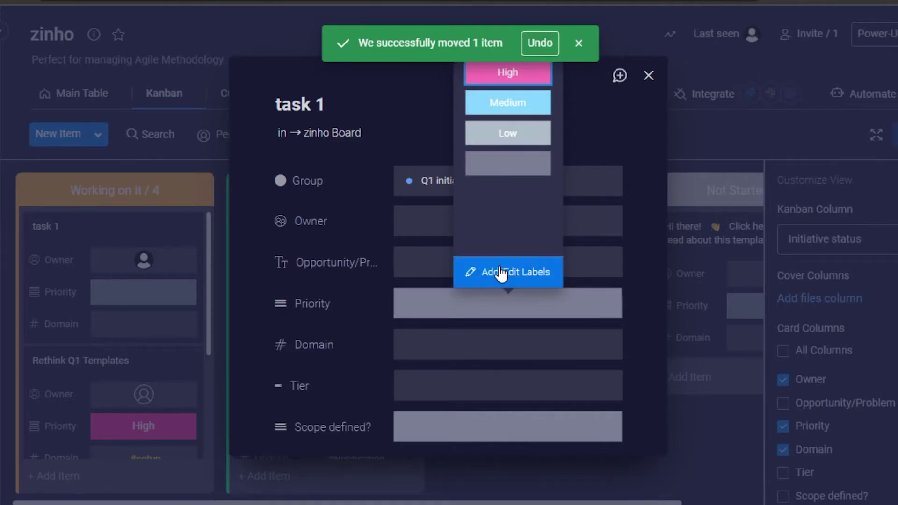
left_click(509, 72)
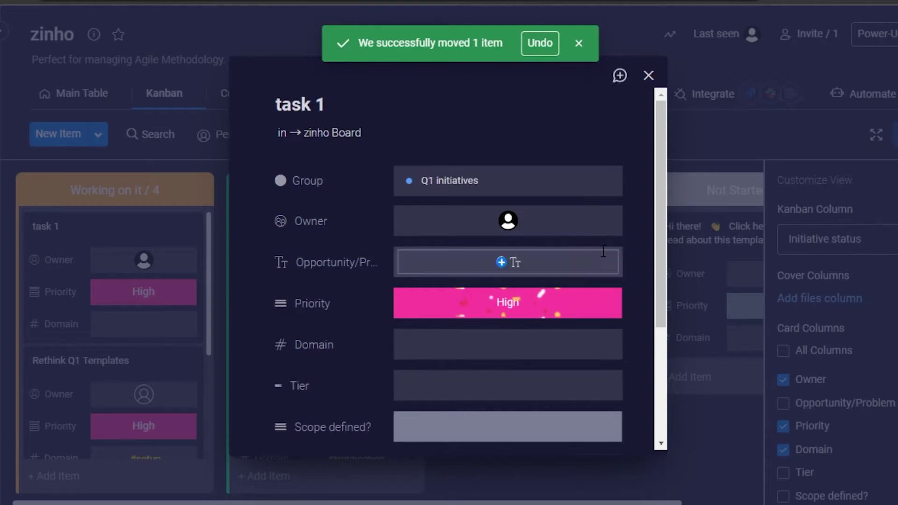
left_click_drag(661, 194, 672, 333)
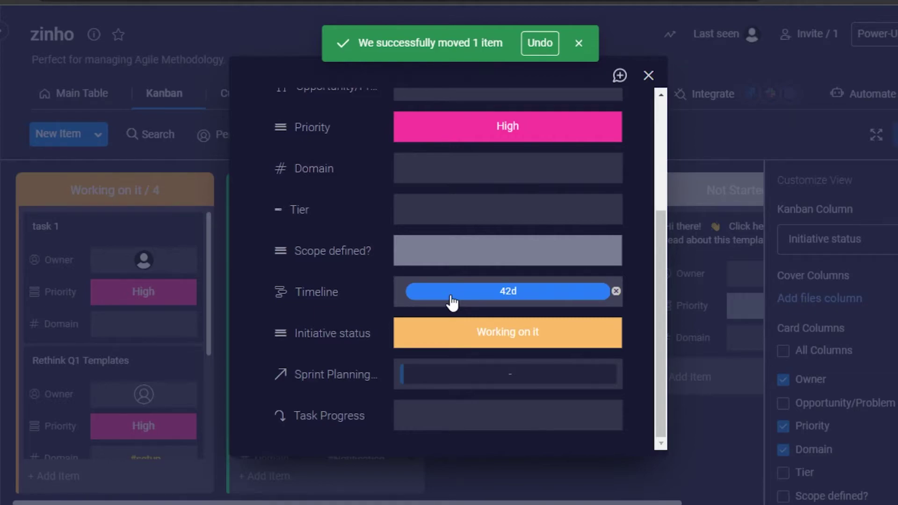
left_click(648, 76)
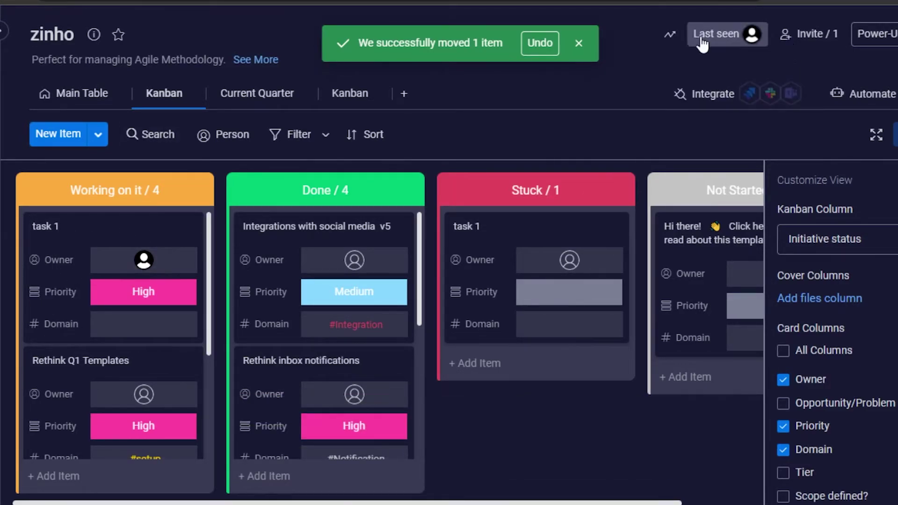
- View the board's member list and open the Integrations Center for the board
left_click(808, 35)
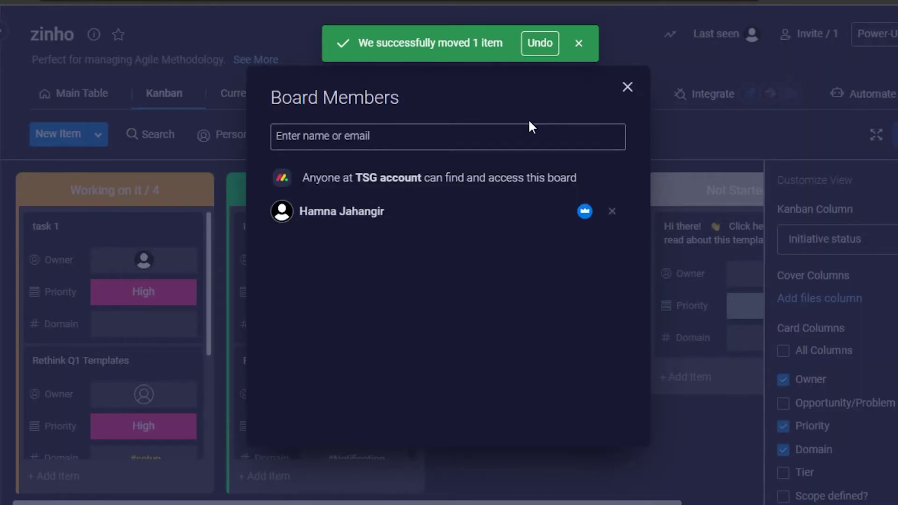
left_click(627, 88)
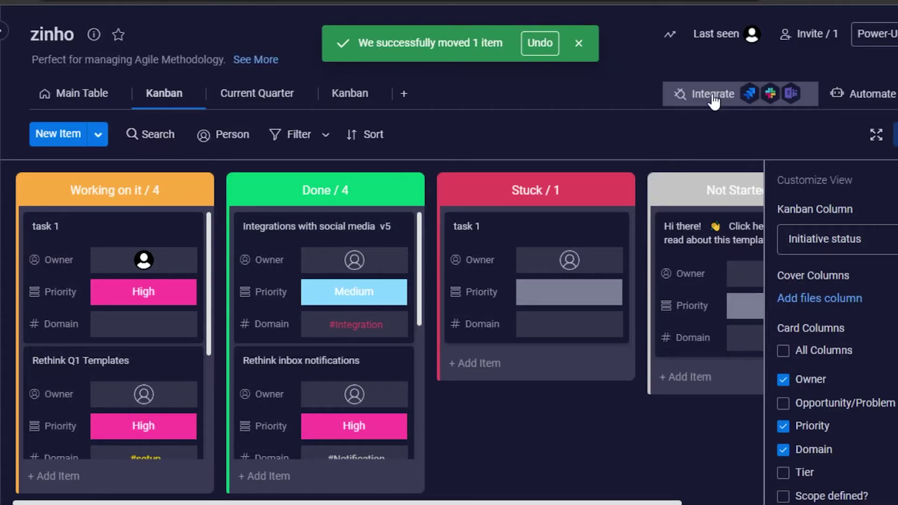
left_click(713, 95)
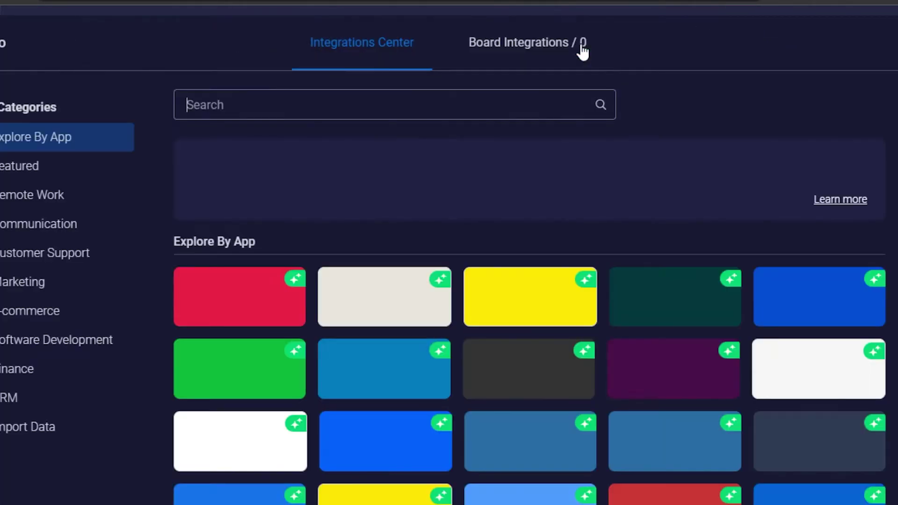
- Check the integrations active on the board and open the board's automation options
left_click(582, 49)
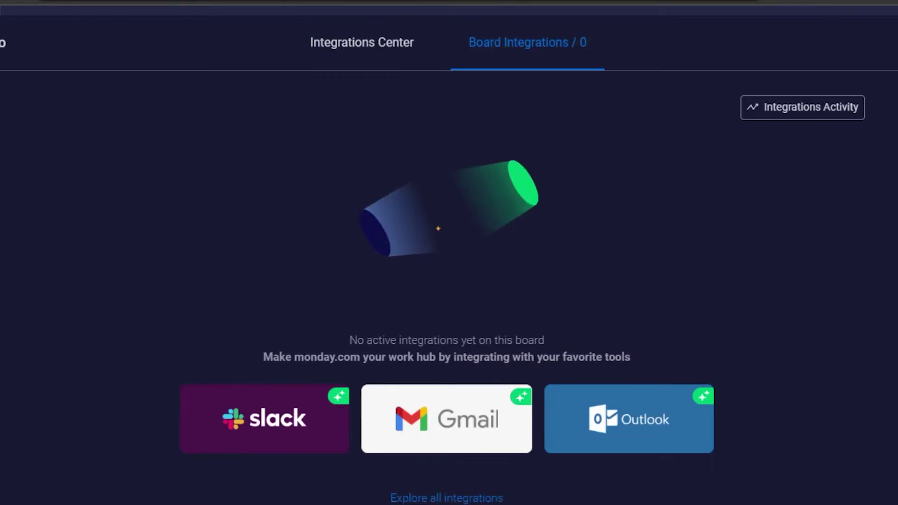
left_click(383, 53)
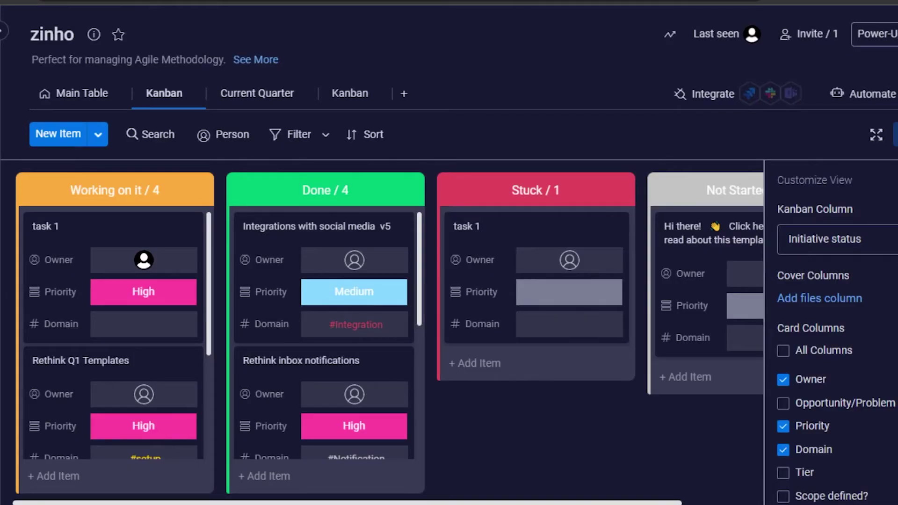
left_click(864, 96)
- View the additional monday.com products in the Product store and return to the Kanban board
left_click(5, 420)
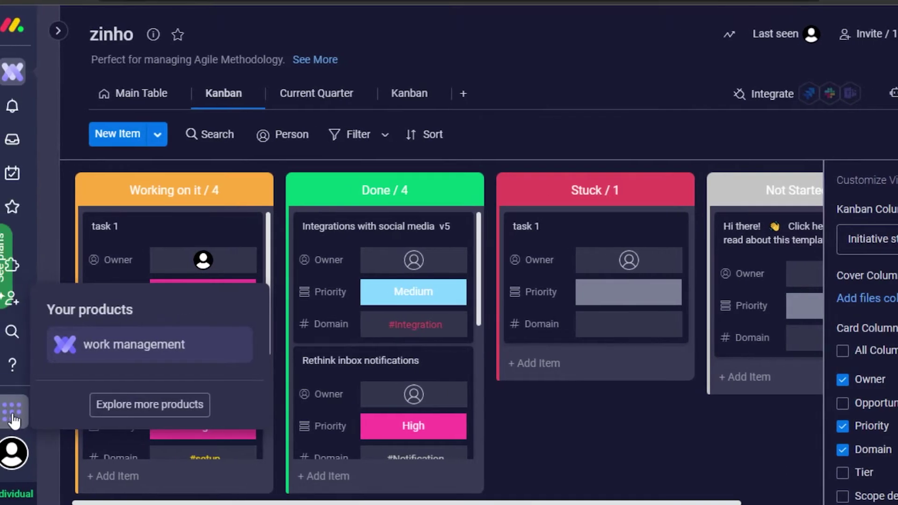
left_click(124, 408)
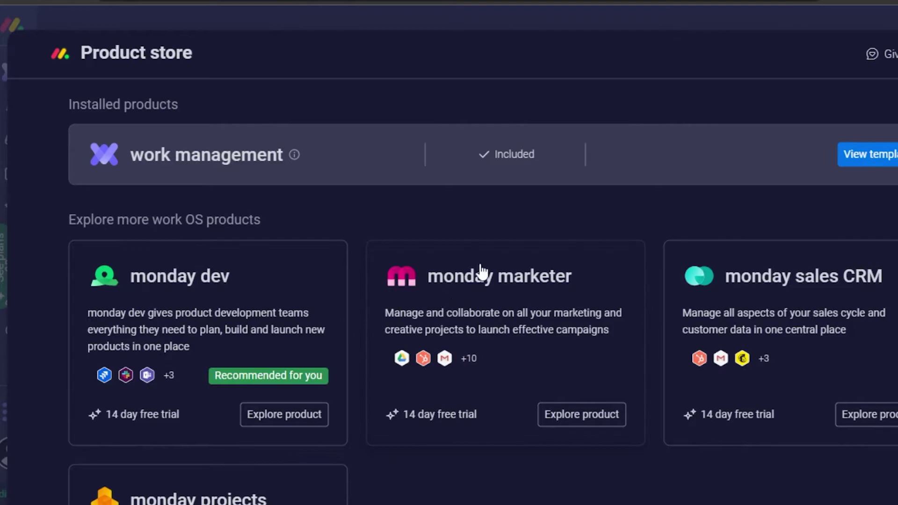
key("Escape")
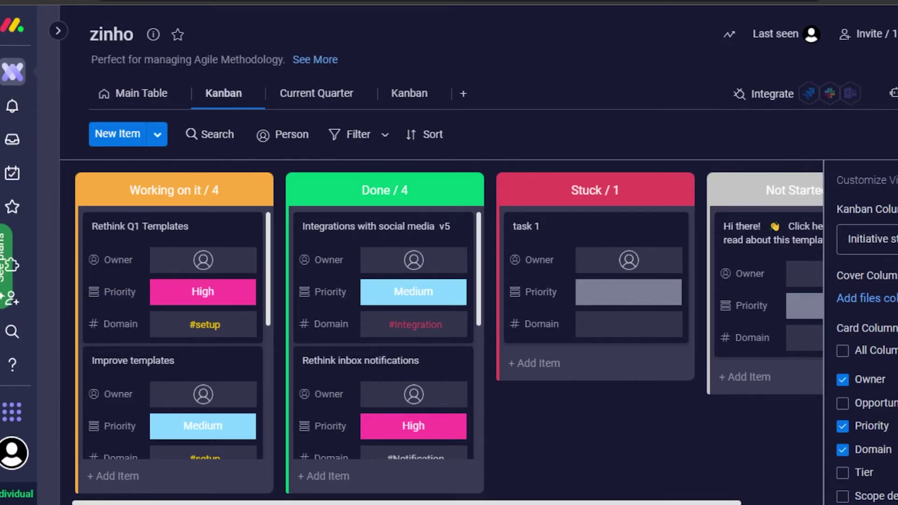
- Switch to Asana and look over the priorities, projects and people on its home page
scroll(865, 337, "down", 6)
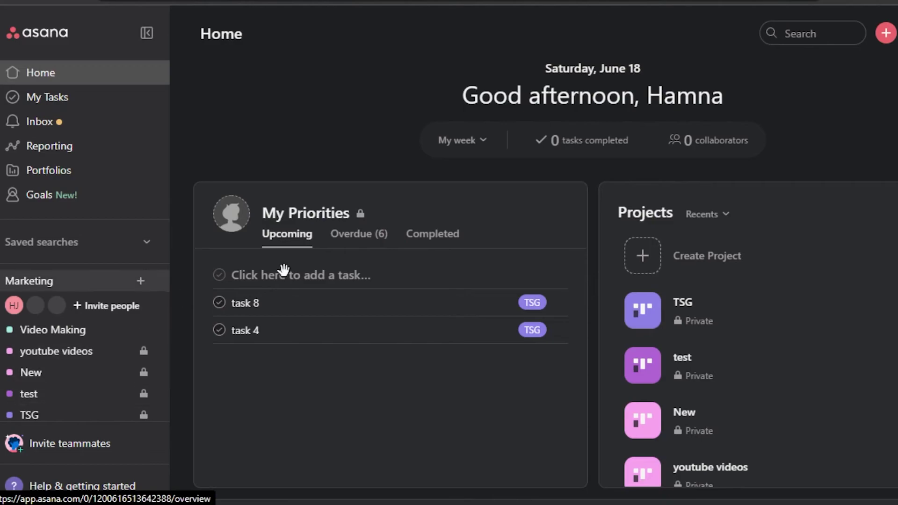
scroll(178, 297, "down", 4)
scroll(450, 158, "down", 2)
scroll(450, 158, "up", 5)
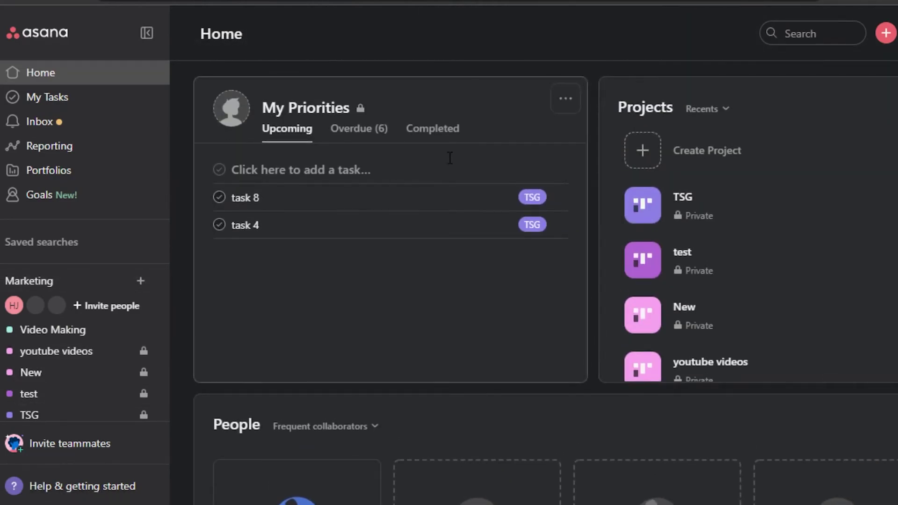
- Start a new project from a template and browse the template library to the Cross-Team Planning group
left_click(645, 154)
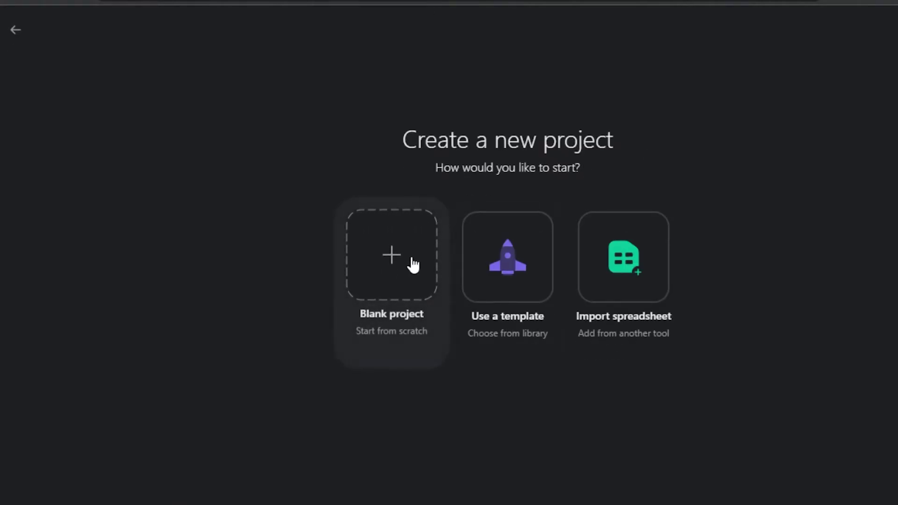
left_click(496, 259)
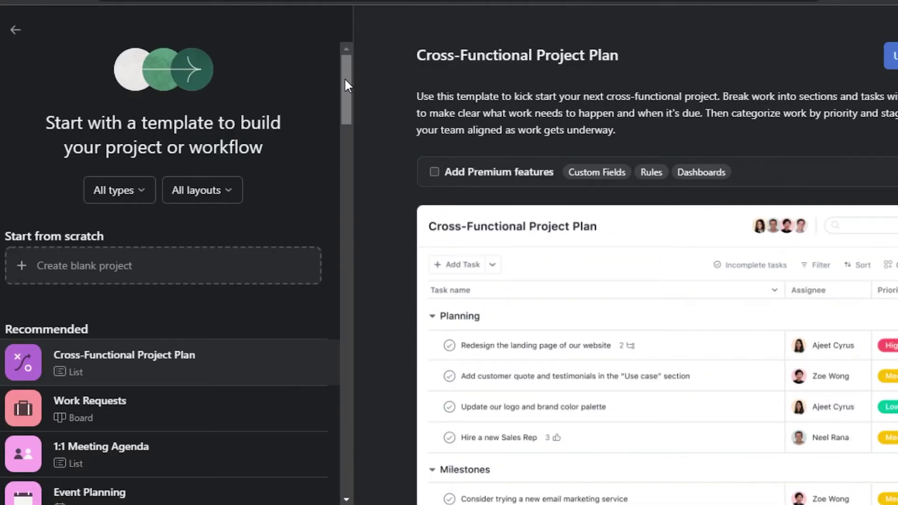
left_click_drag(345, 77, 347, 164)
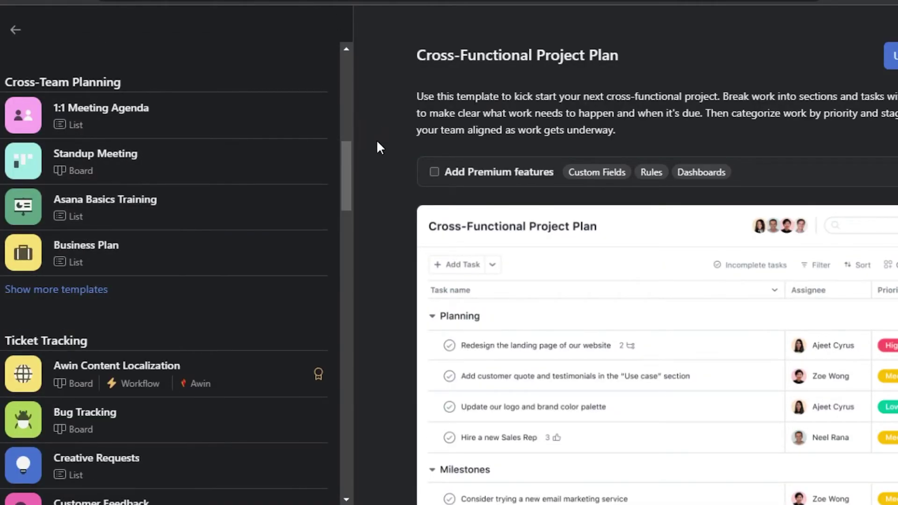
scroll(329, 73, "up", 10)
scroll(335, 123, "down", 7)
scroll(336, 154, "down", 12)
left_click_drag(346, 241, 388, 89)
left_click_drag(376, 50, 375, 114)
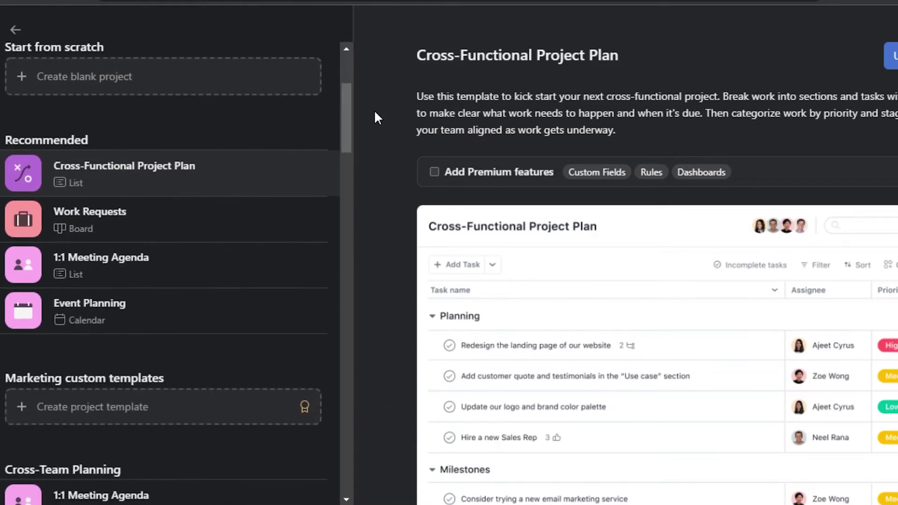
scroll(187, 187, "down", 8)
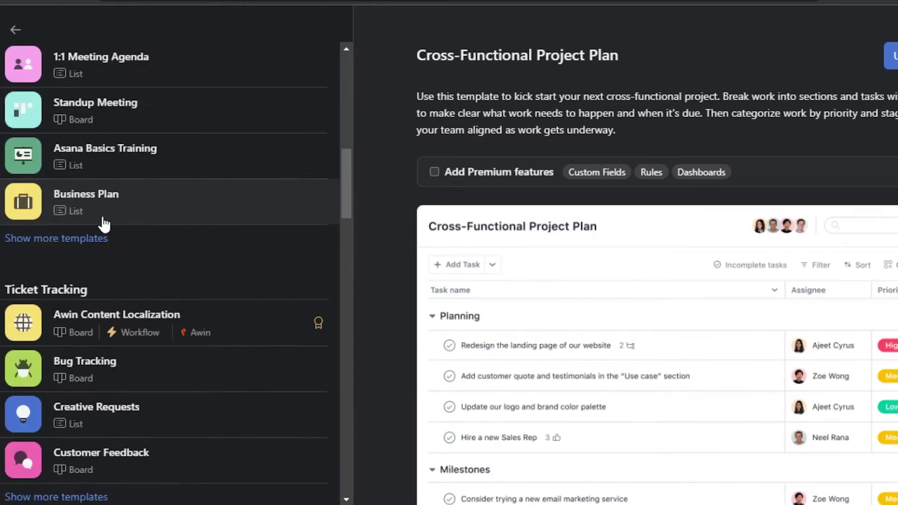
- Create a project from the Business Plan template, named "zinho" and public to Marketing
left_click(100, 221)
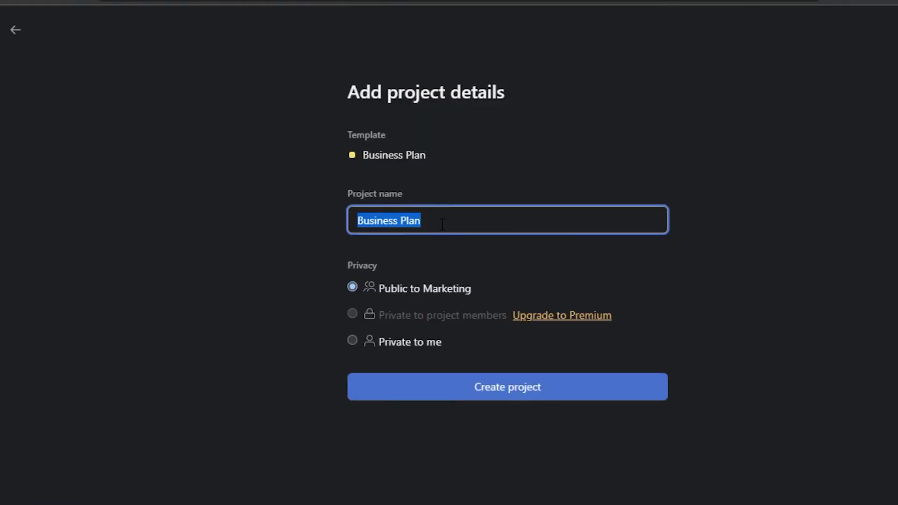
key("BackSpace")
type("zinho")
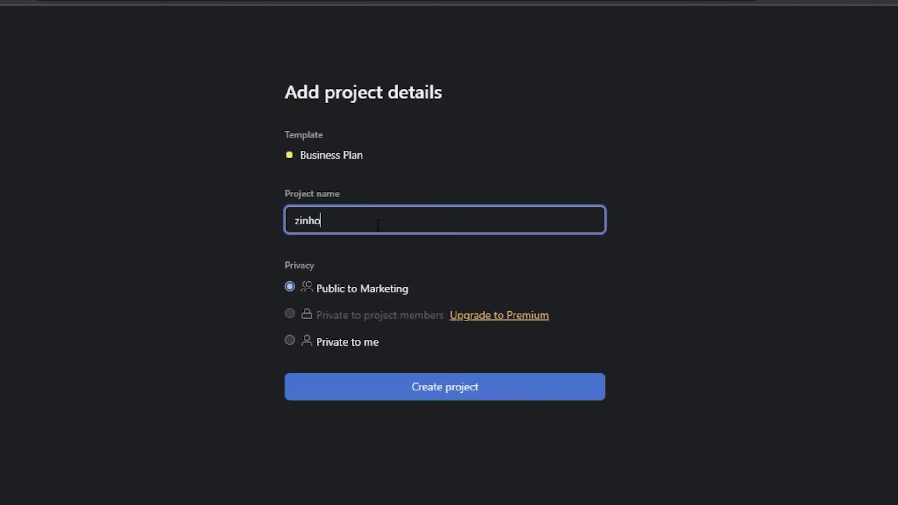
left_click(413, 377)
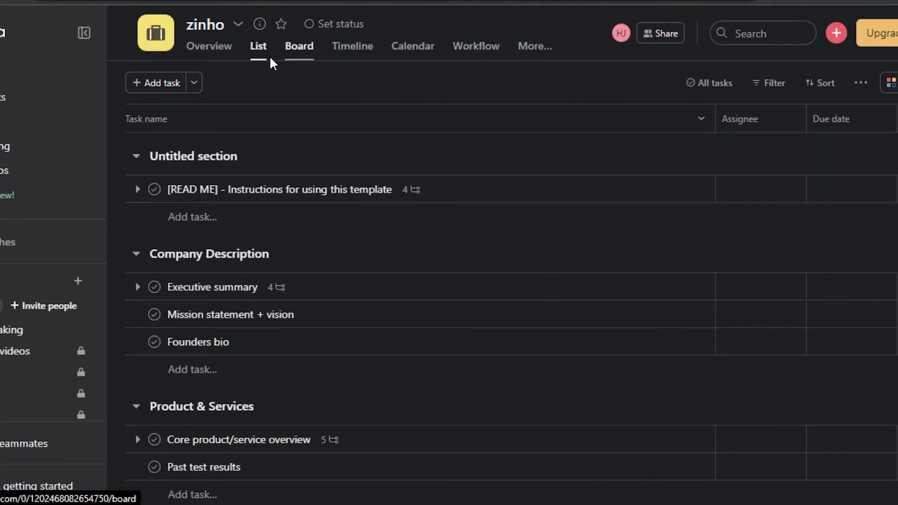
- Show the zinho project in Board view and check its sharing options
left_click(299, 47)
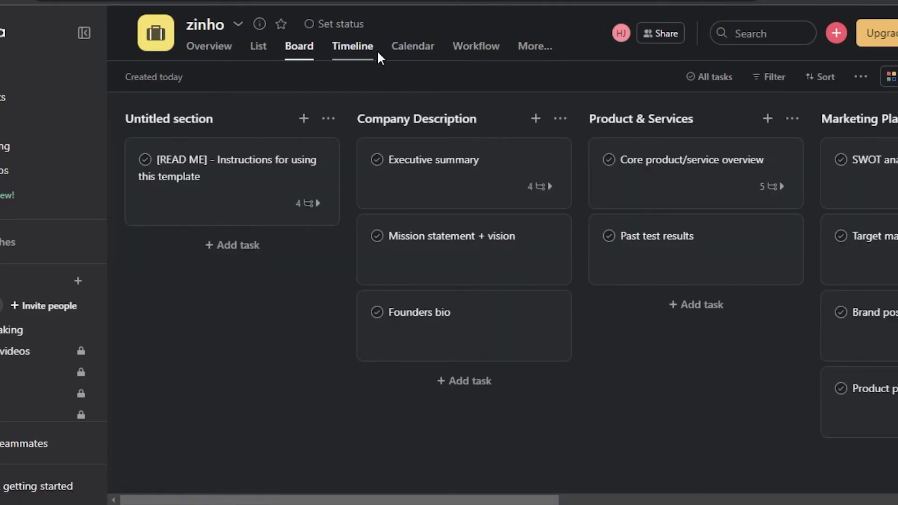
left_click(646, 35)
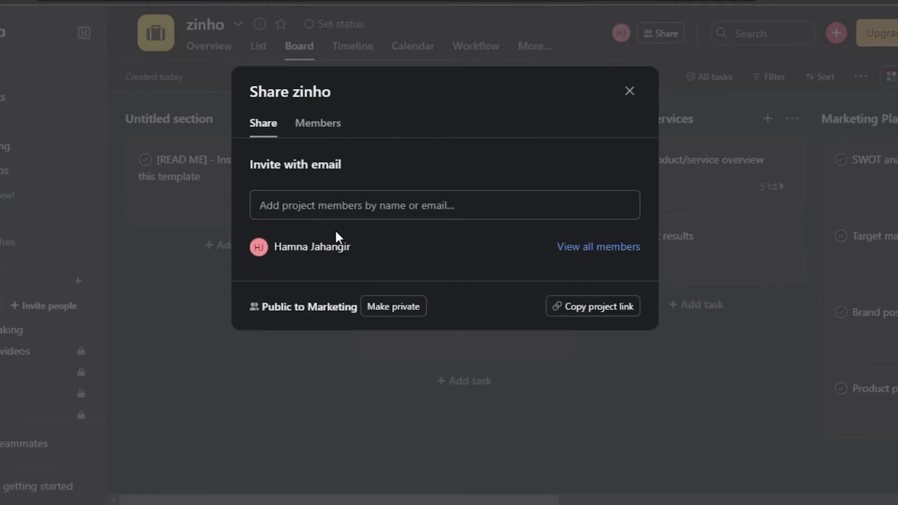
left_click(629, 90)
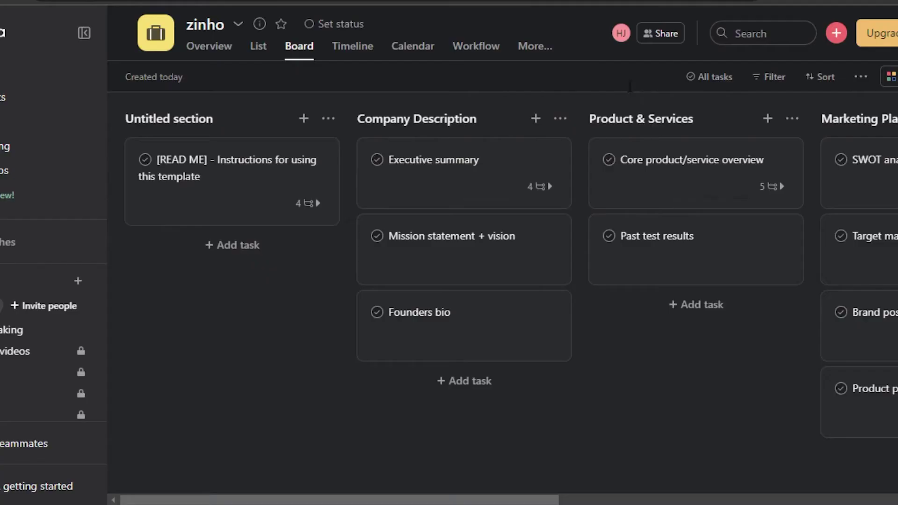
- Review the project's customization options for fields, rules, apps and forms
left_click(890, 77)
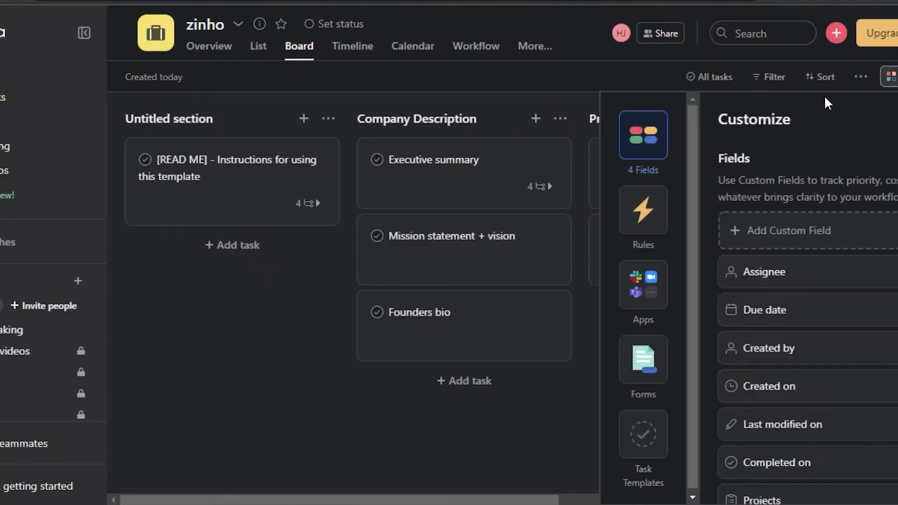
scroll(686, 309, "down", 1)
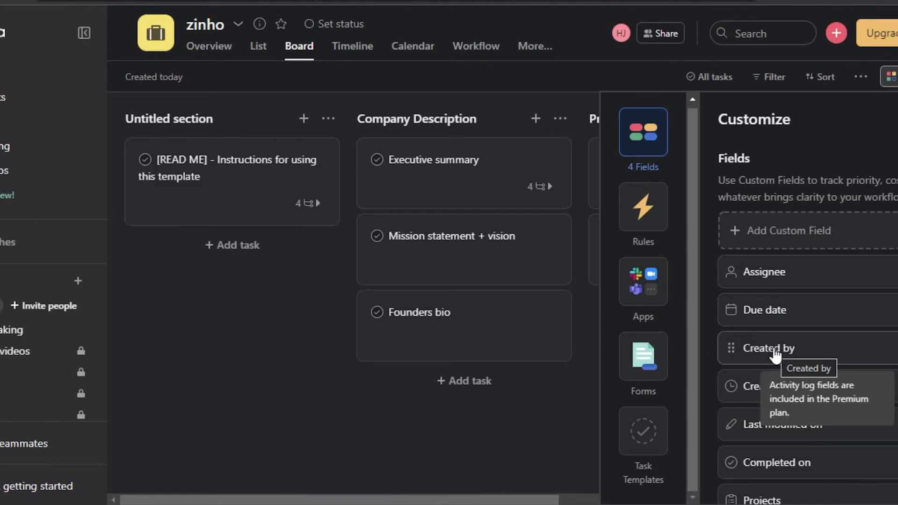
scroll(807, 325, "down", 7)
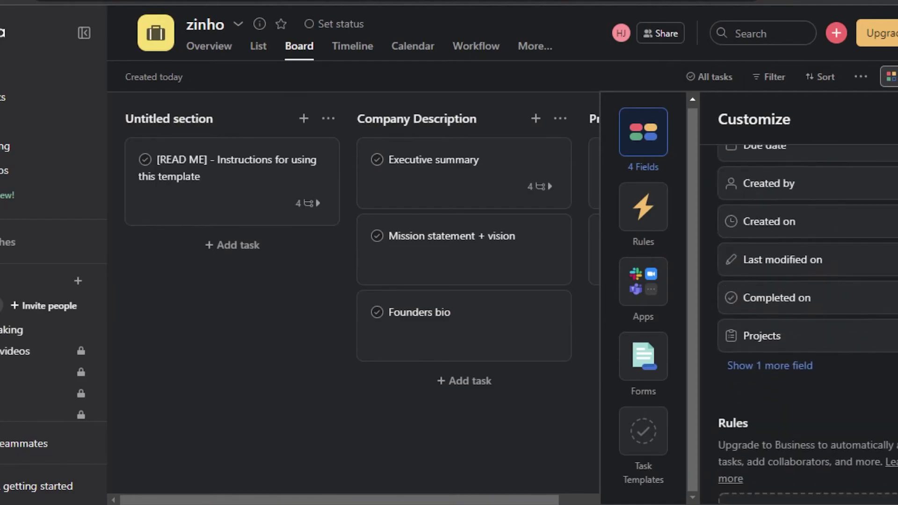
scroll(807, 326, "down", 5)
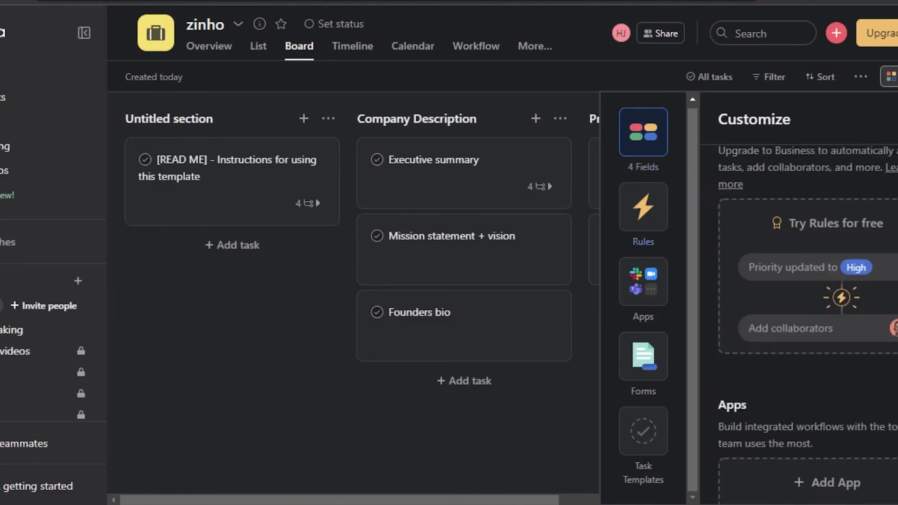
scroll(807, 326, "up", 8)
scroll(790, 220, "up", 5)
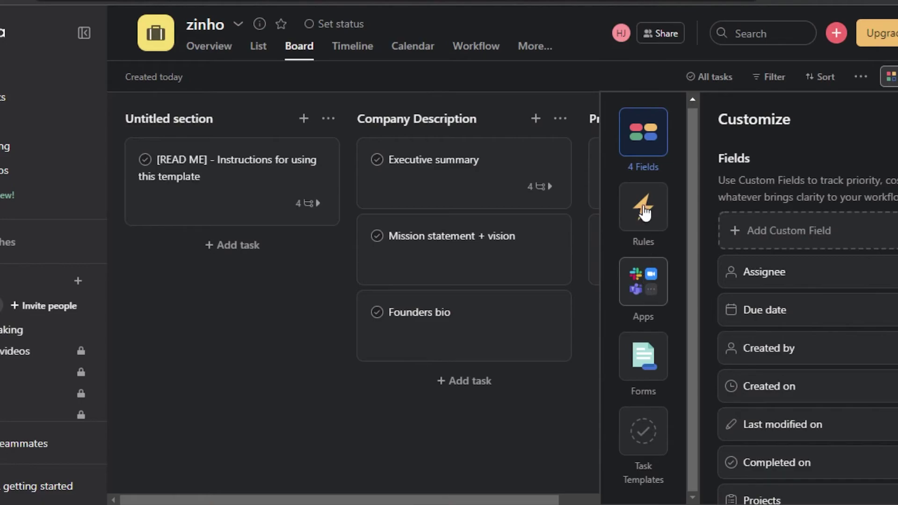
left_click(639, 271)
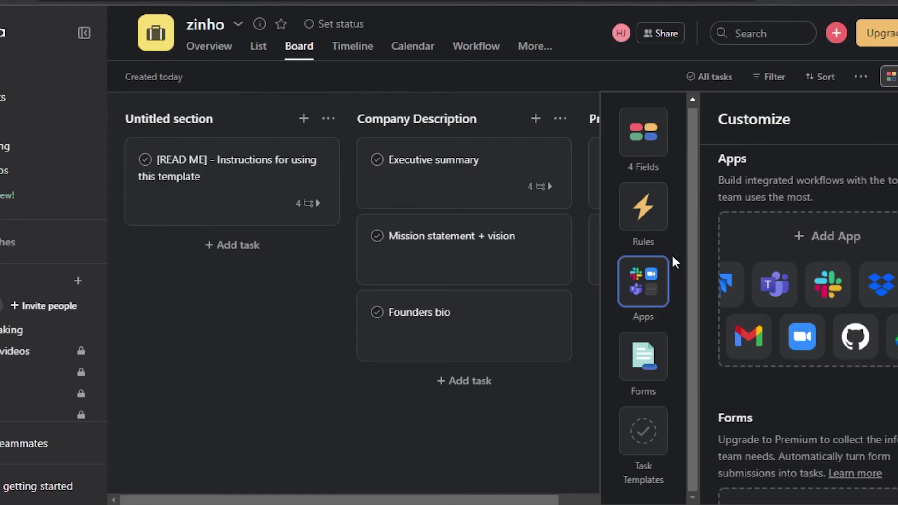
left_click(643, 359)
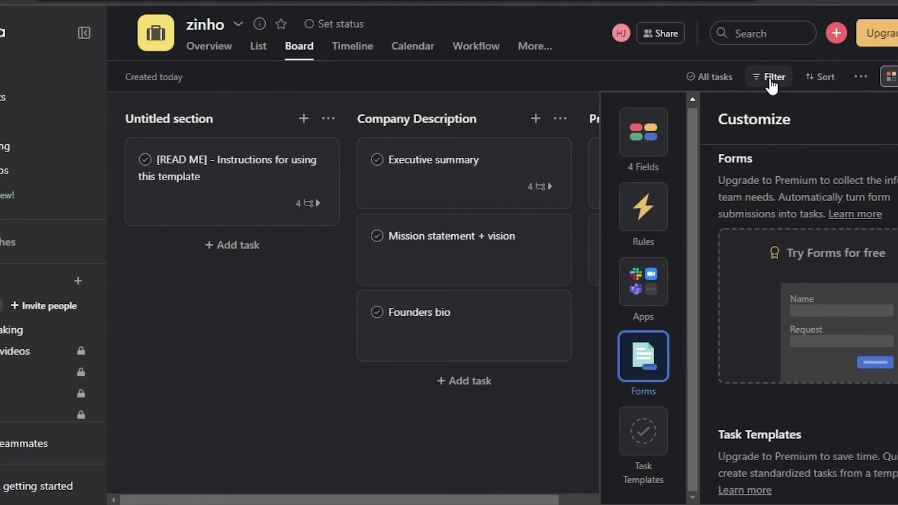
- Set the zinho project's color to red and check its export and print options
left_click(238, 25)
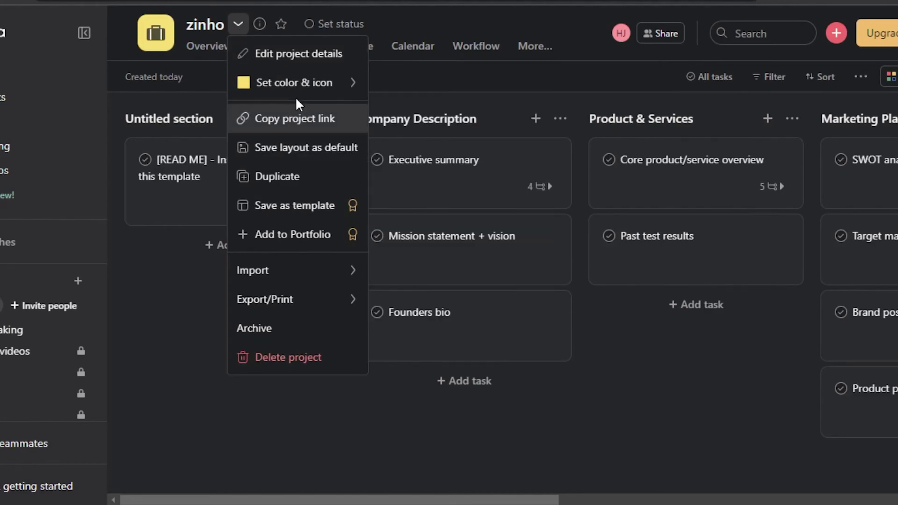
mouse_move(291, 89)
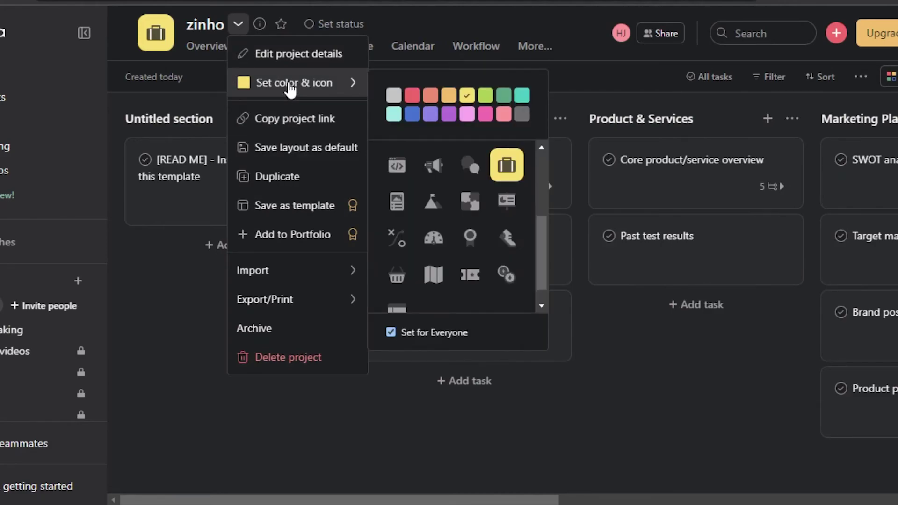
left_click(412, 95)
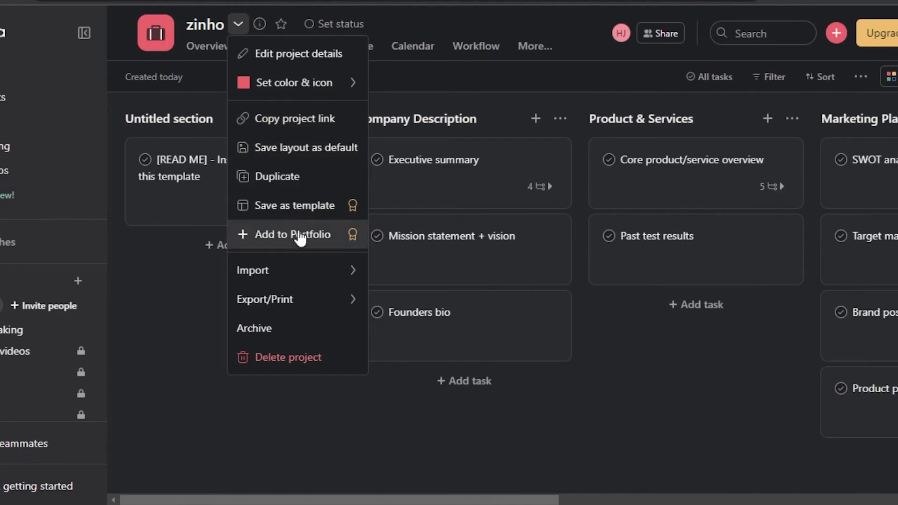
mouse_move(299, 273)
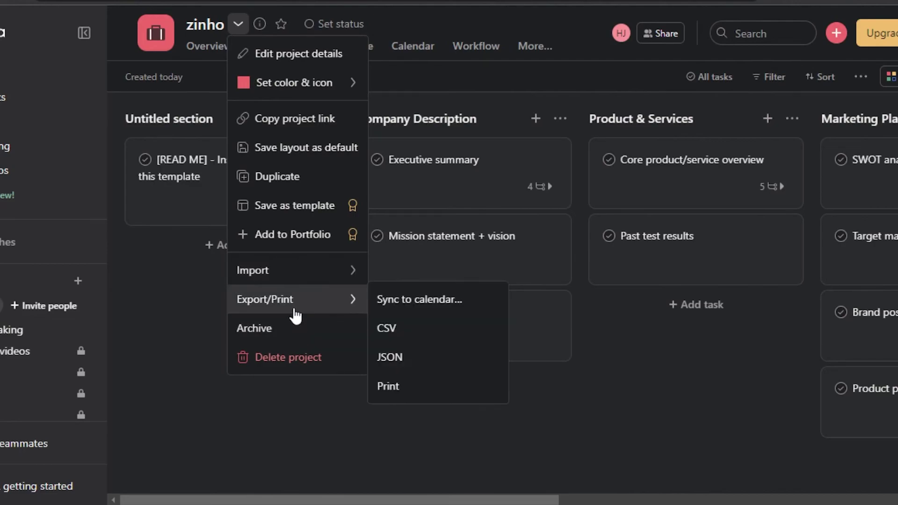
left_click(274, 477)
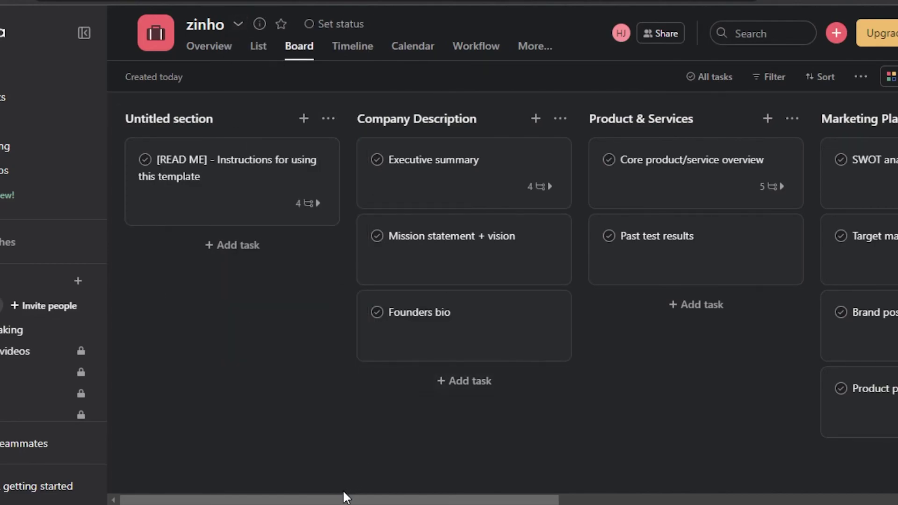
- Add a task named "task 1" to the Product & Services section
left_click_drag(343, 499, 418, 483)
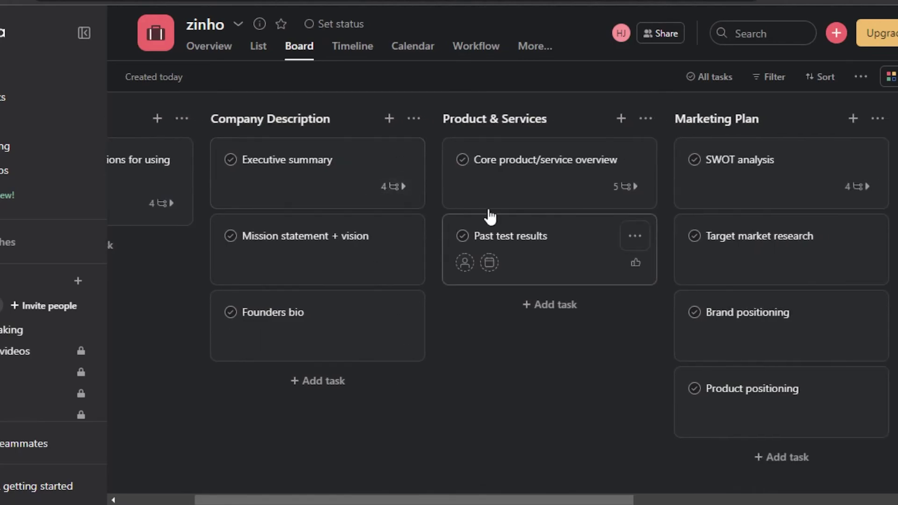
left_click(551, 309)
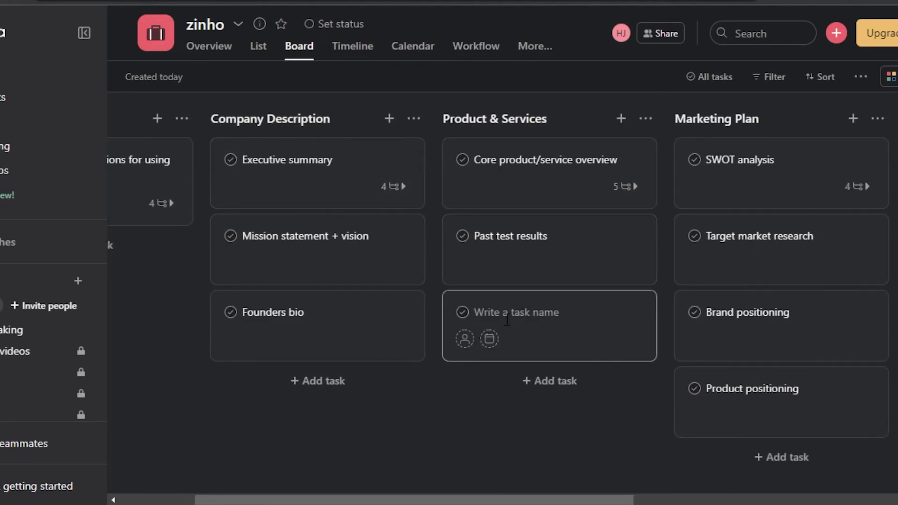
type("task 1")
key("Return")
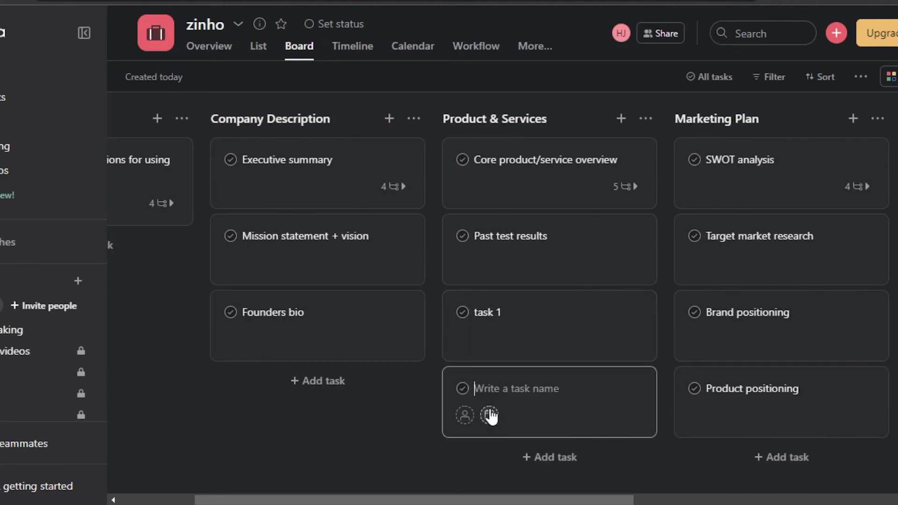
- Assign task 1 in the Product & Services section to the suggested team member and set its due date to 06/20/22
left_click(528, 333)
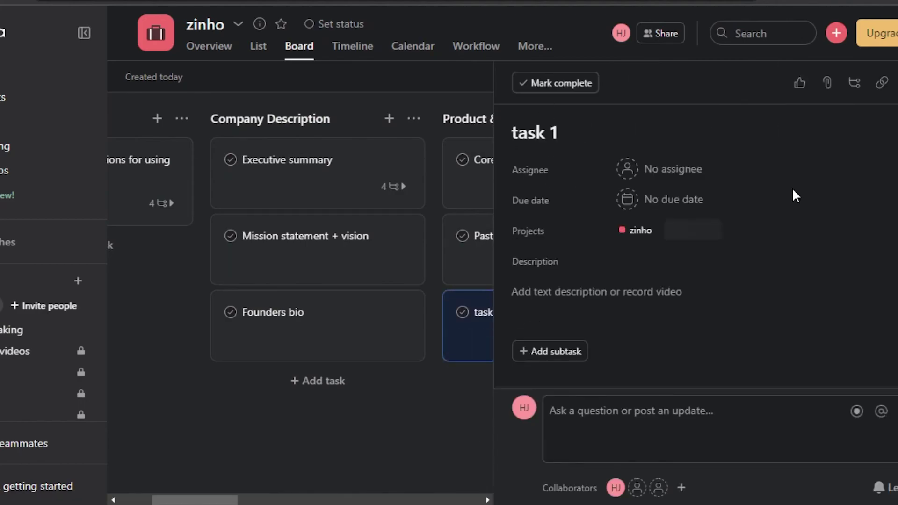
left_click(627, 169)
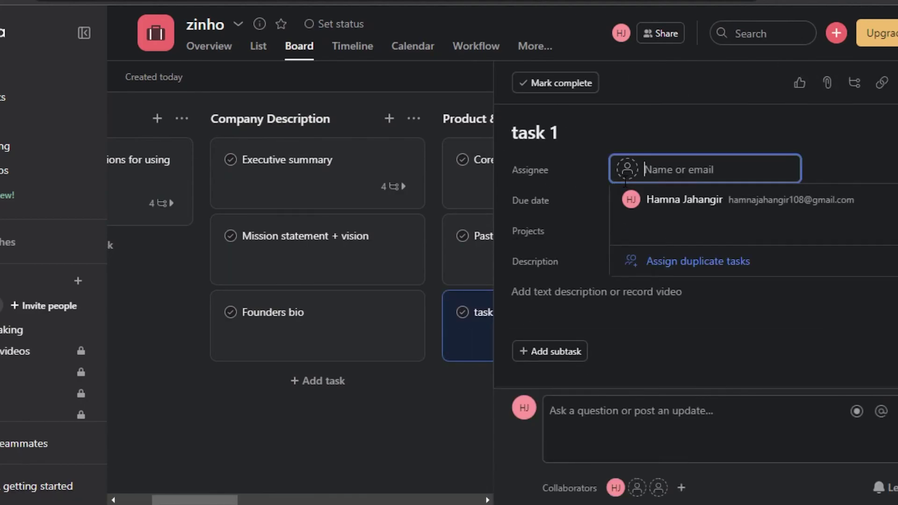
left_click(651, 202)
left_click(627, 200)
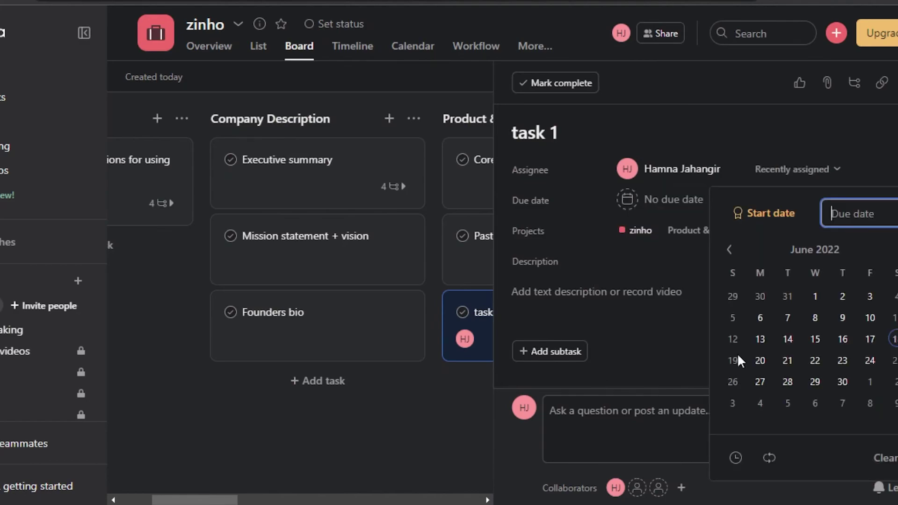
left_click(760, 361)
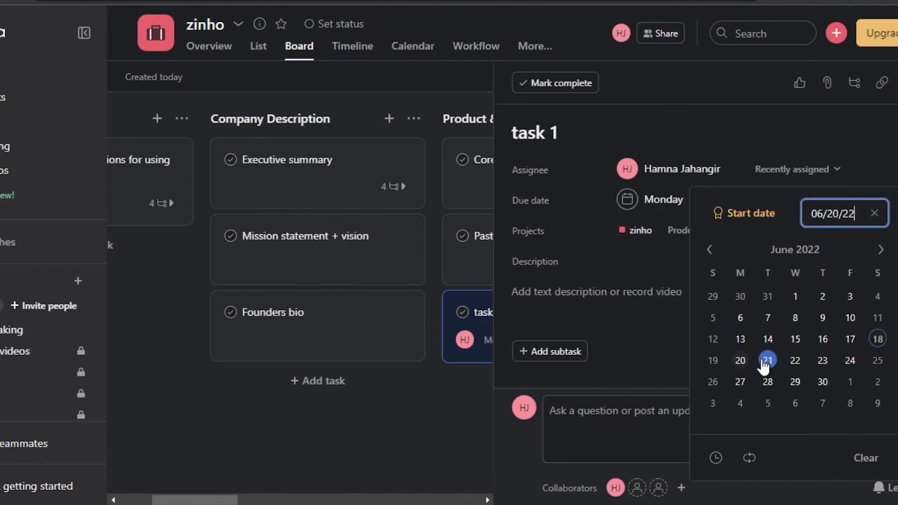
left_click(596, 213)
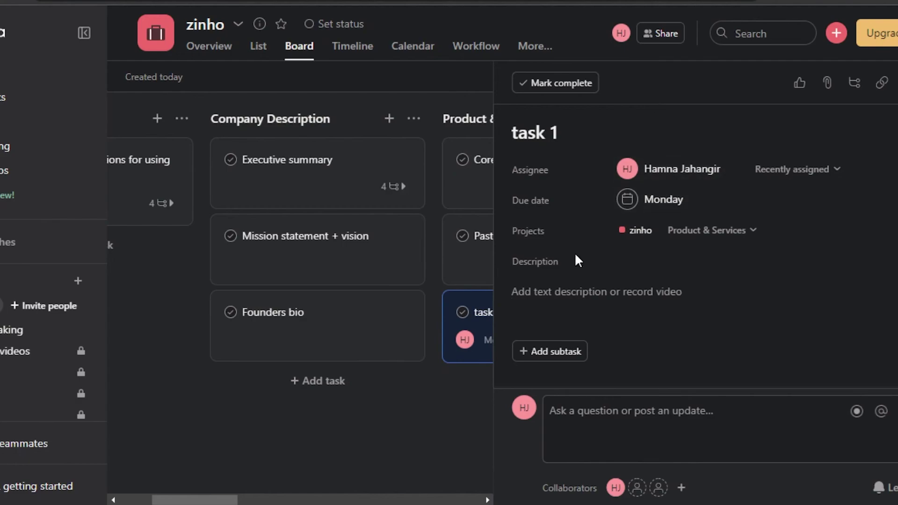
left_click(356, 408)
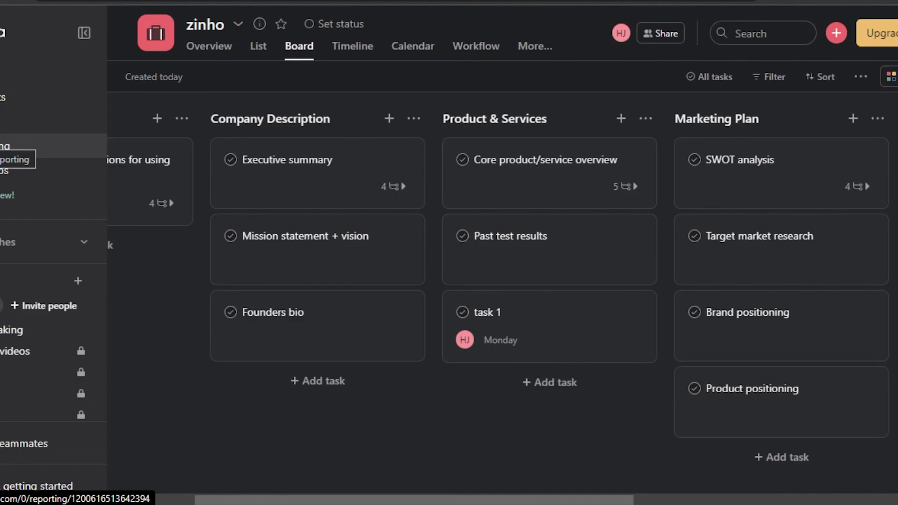
- Switch to monday.com and move the "Integrations with social media v5" card below "Rethink inbox notifications" in the Kanban's Done column
left_click_drag(307, 320, 588, 305)
left_click_drag(589, 305, 588, 305)
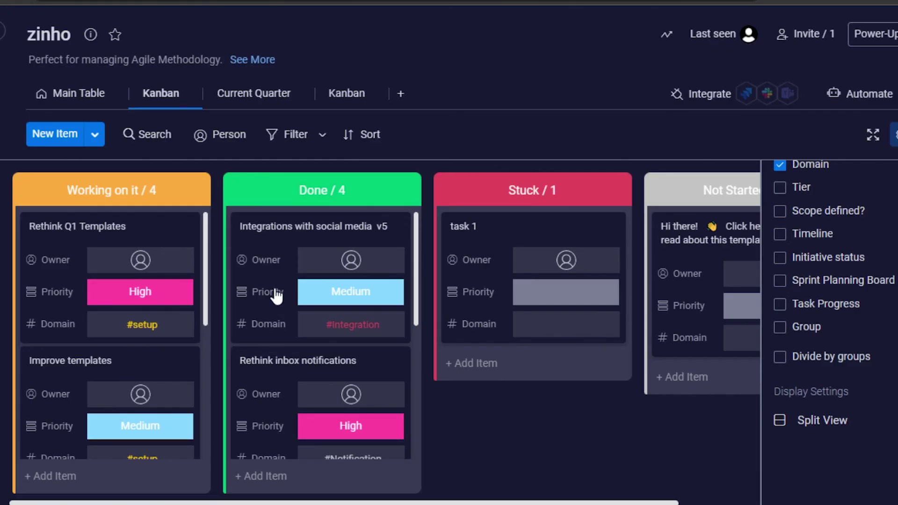
left_click_drag(275, 304, 487, 401)
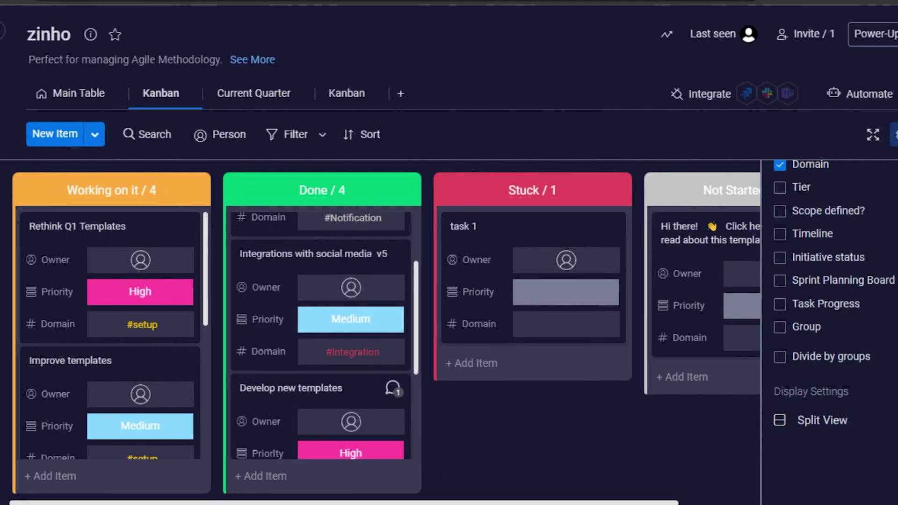